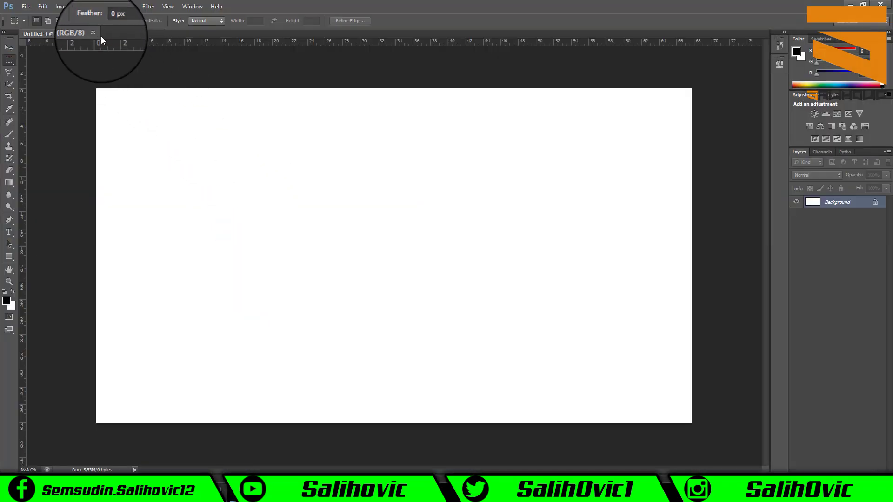
Close Untitled-1 and create a new 1920 × 1080 px document with a white background
left_click(97, 33)
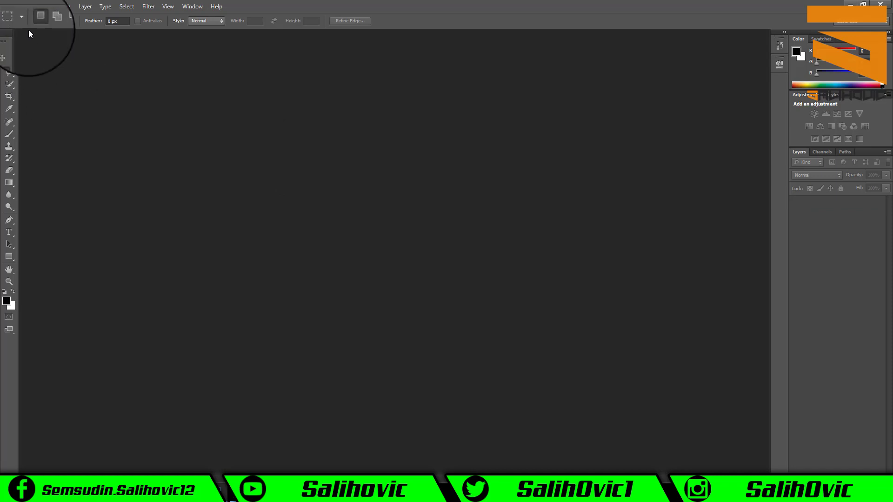
left_click(26, 7)
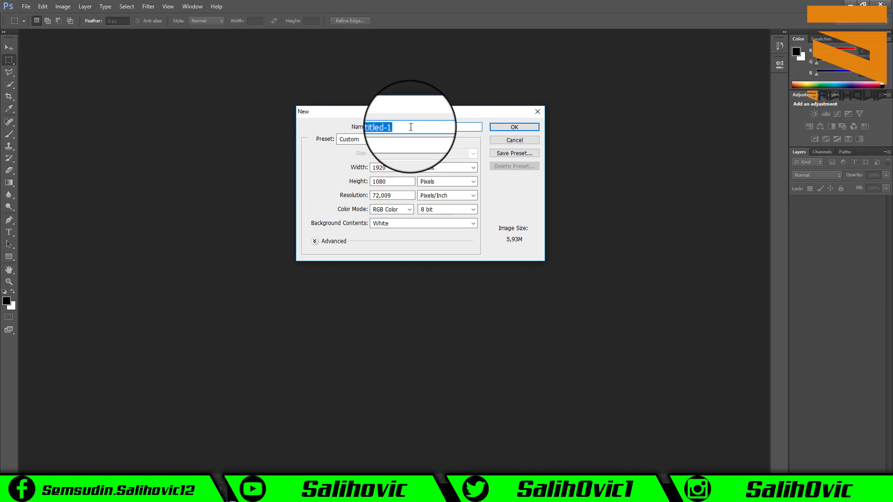
left_click(391, 168)
left_click(393, 181)
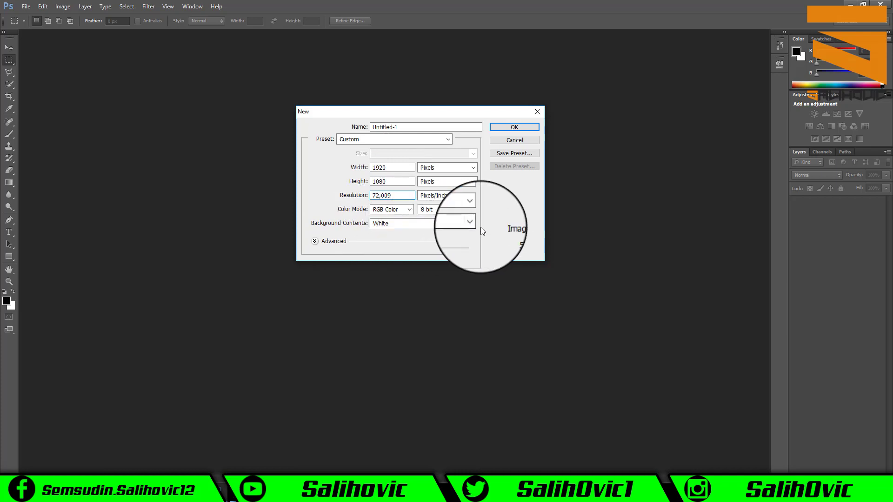
left_click(512, 128)
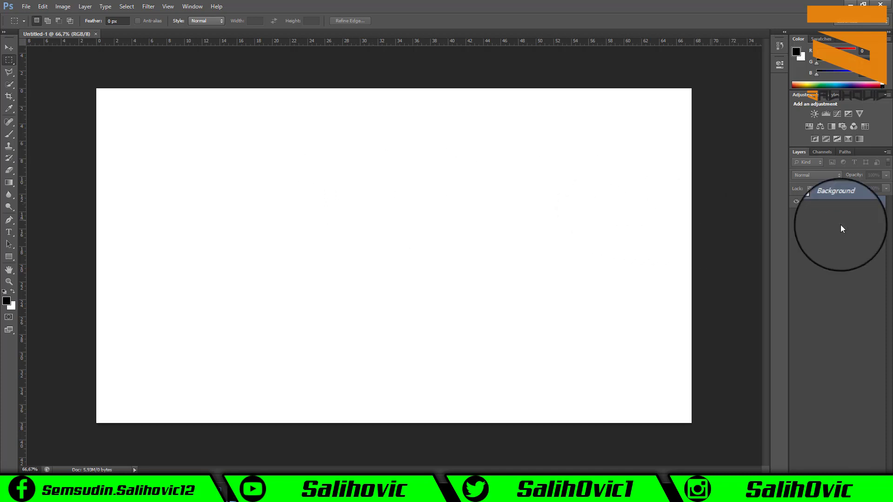
Duplicate the Background layer as 'Background copy'
right_click(860, 205)
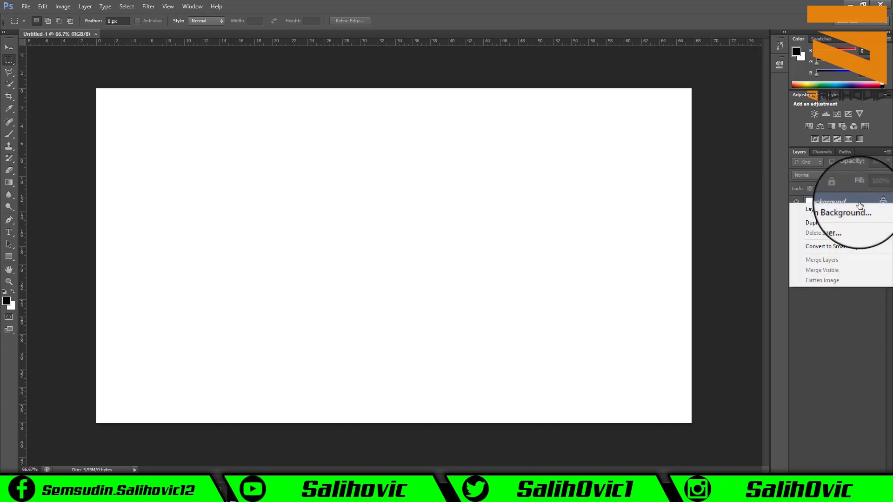
left_click(830, 223)
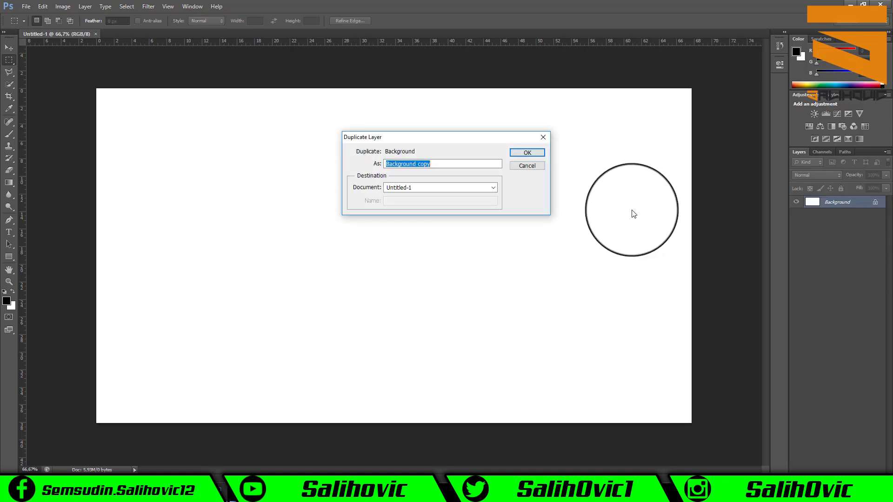
left_click(531, 152)
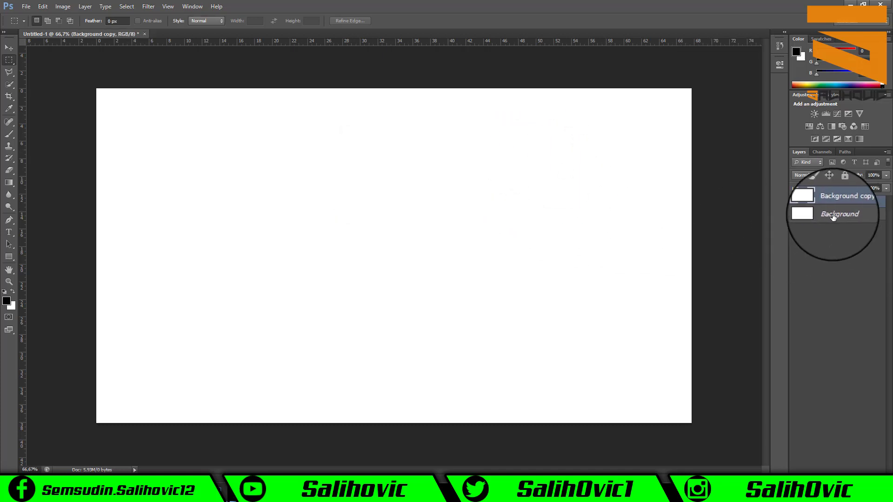
Delete the original Background layer, confirming the deletion
left_click(853, 214)
right_click(858, 216)
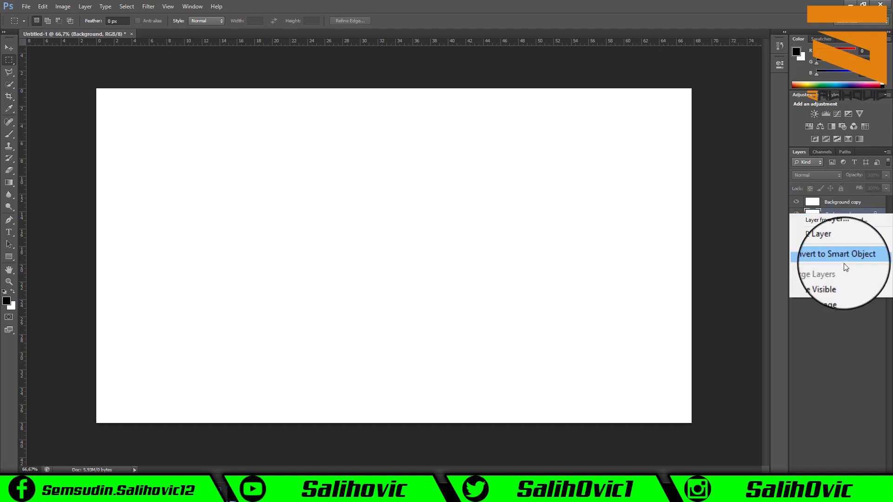
left_click(834, 242)
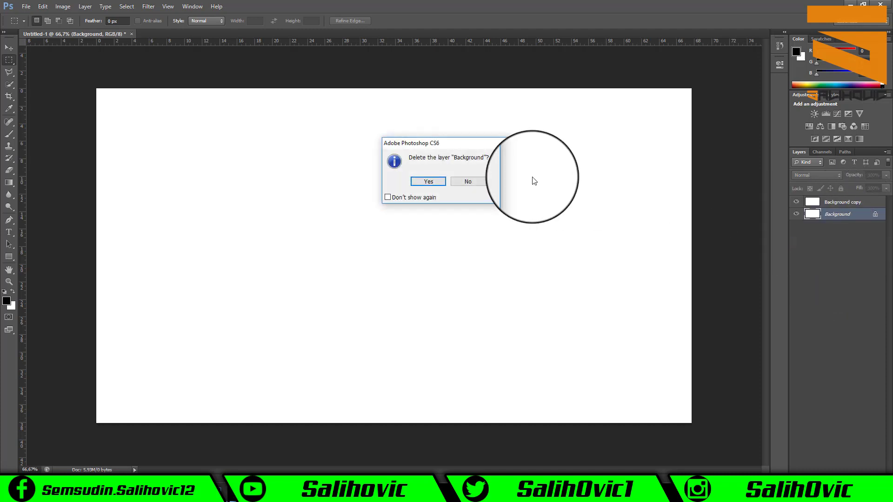
left_click(428, 182)
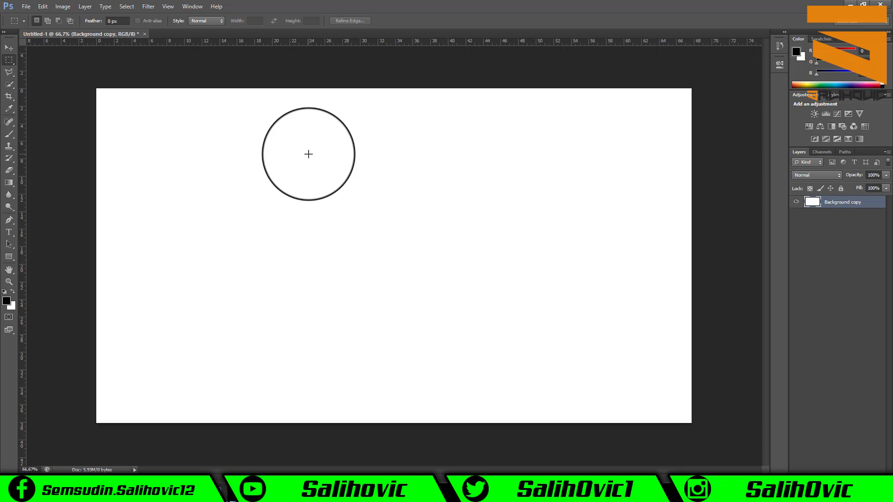
Toggle the rulers off and back on from the View menu
left_click(169, 7)
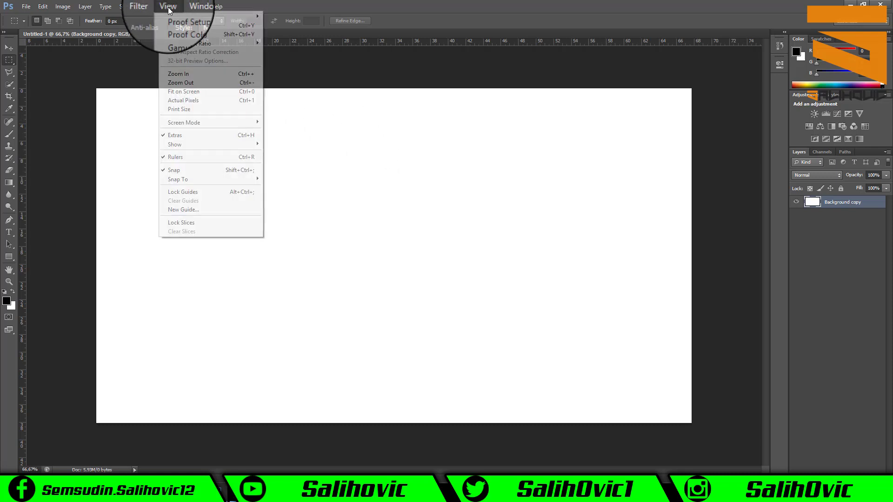
left_click(178, 157)
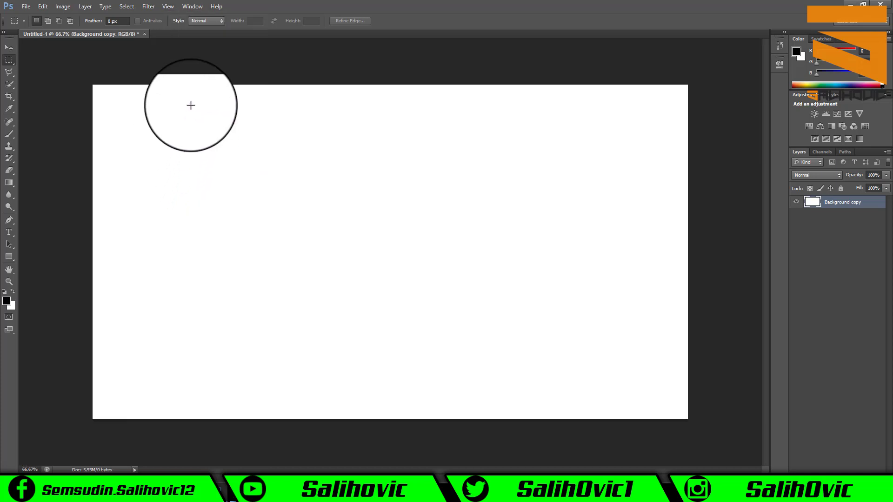
left_click(168, 8)
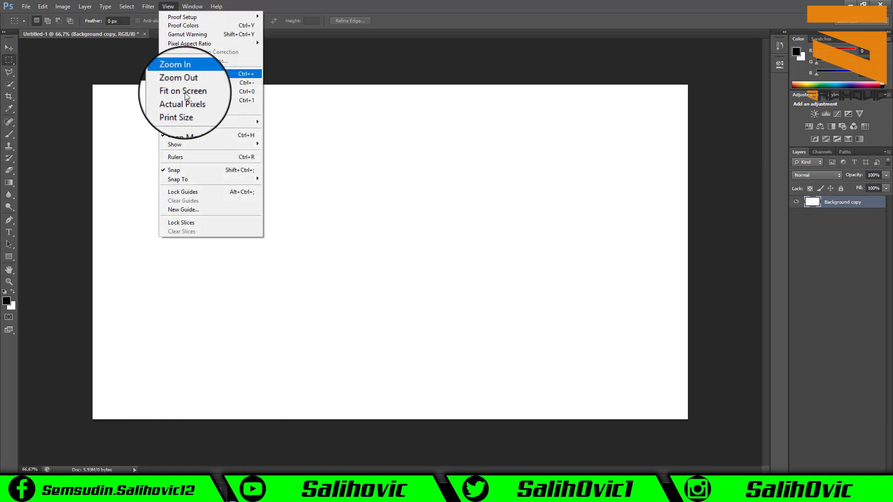
left_click(183, 153)
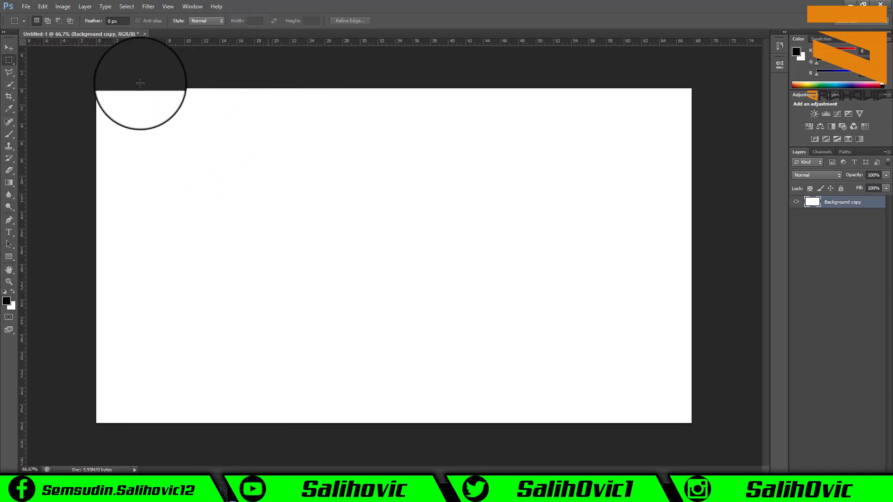
Drag vertical and horizontal guides to the canvas centre revealed by Free Transform
left_click(42, 7)
left_click(69, 179)
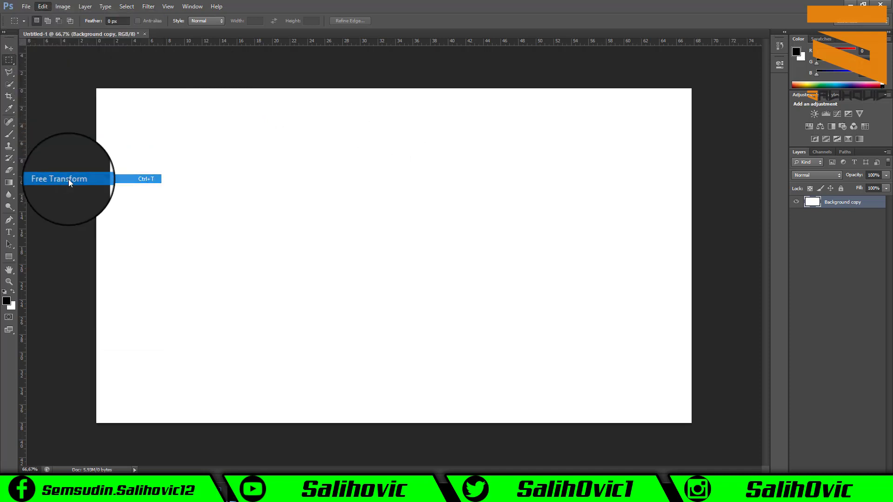
left_click_drag(20, 226, 394, 222)
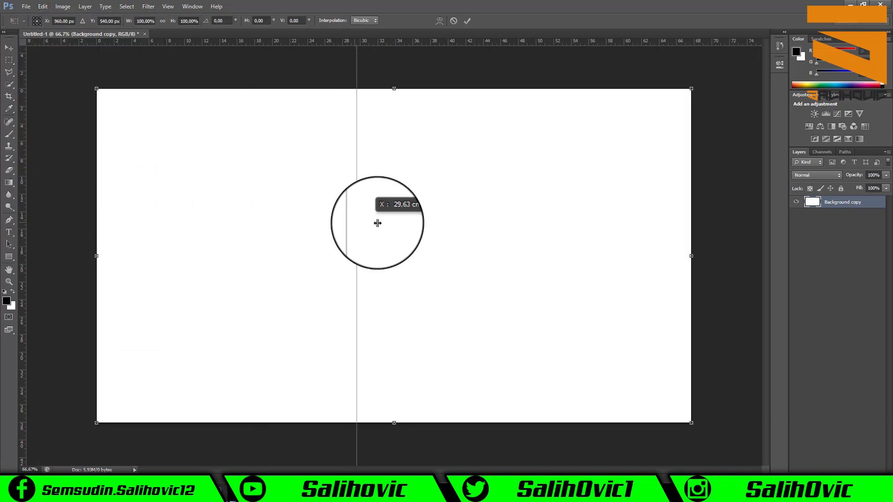
left_click_drag(349, 43, 353, 256)
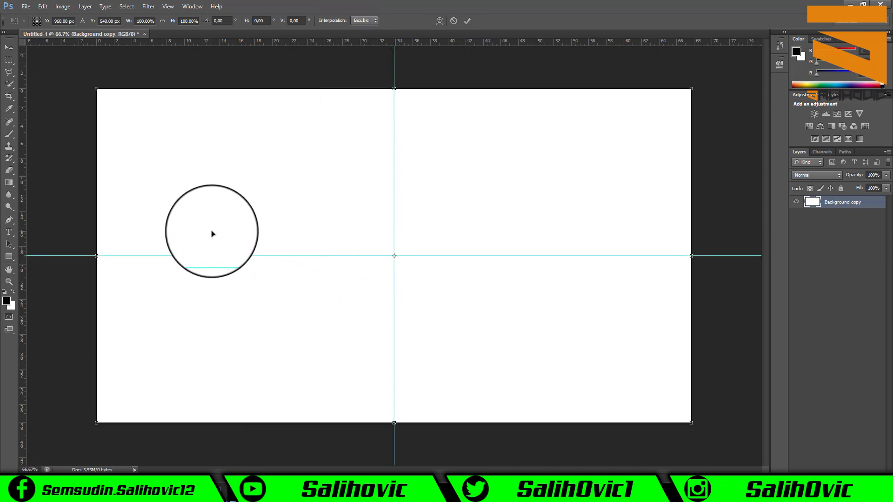
key("Return")
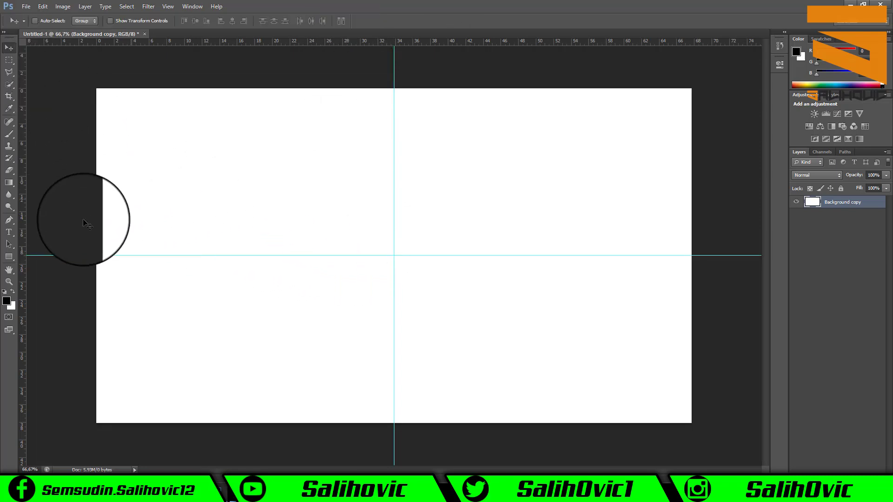
Set the Rectangle tool to no fill and a bright green 3 pt stroke
left_click(9, 256)
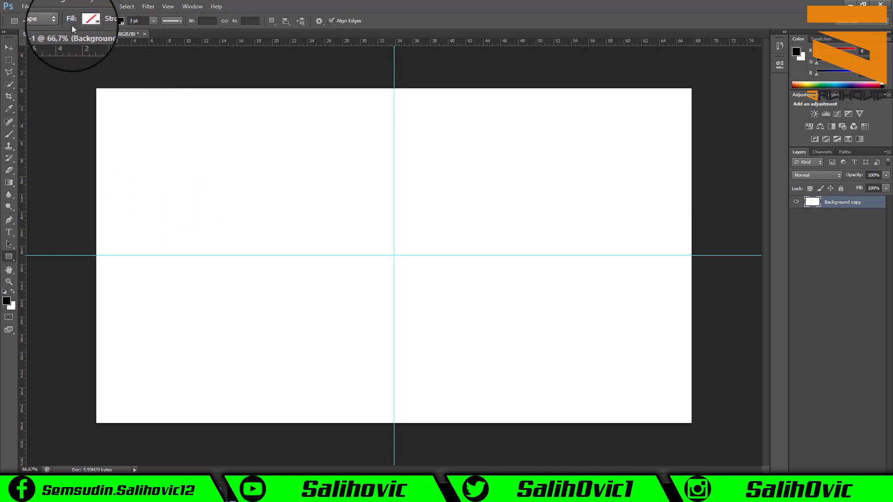
left_click(84, 21)
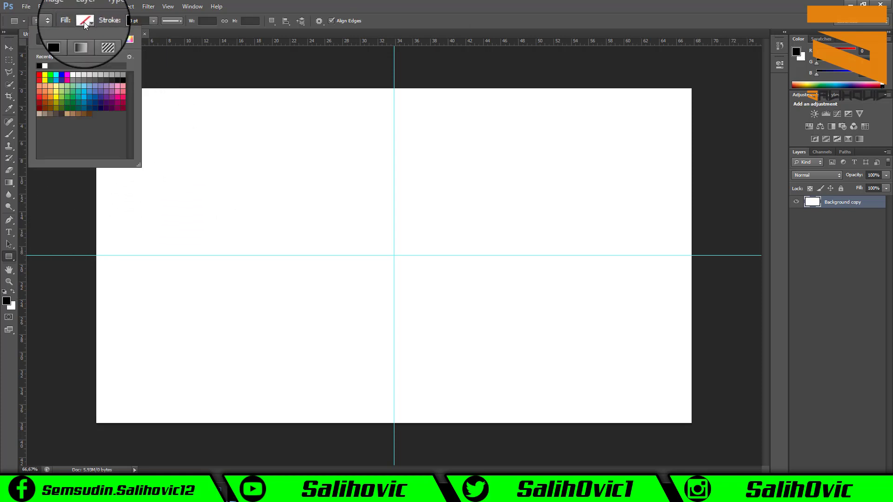
left_click(118, 21)
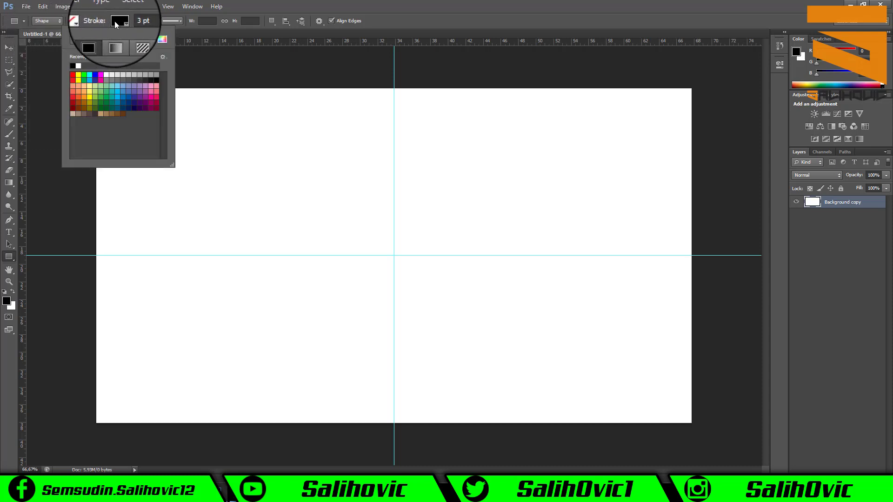
left_click(114, 20)
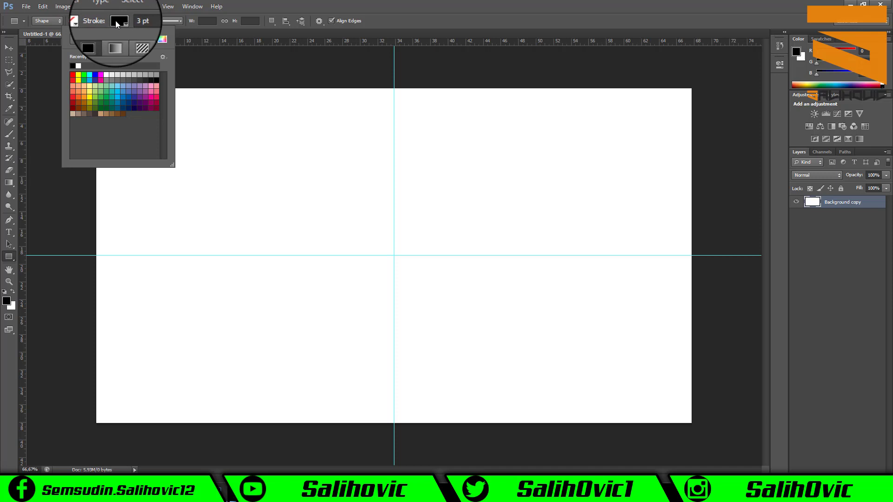
left_click(84, 74)
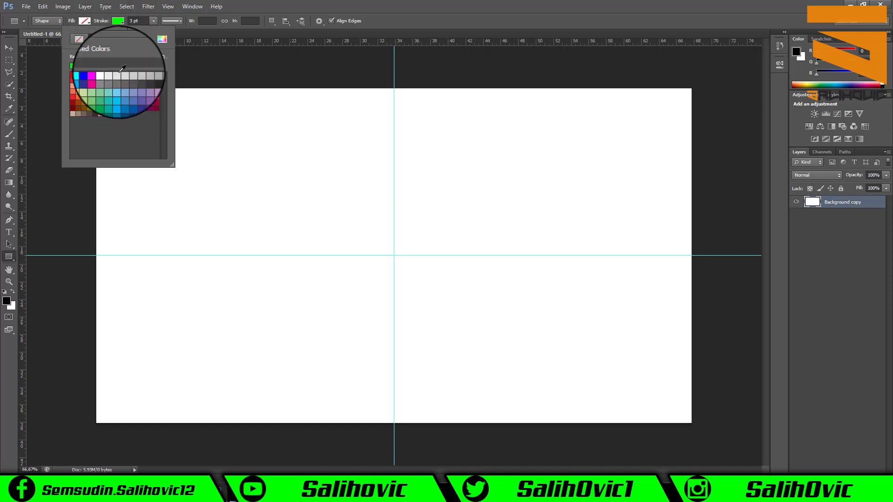
left_click(373, 21)
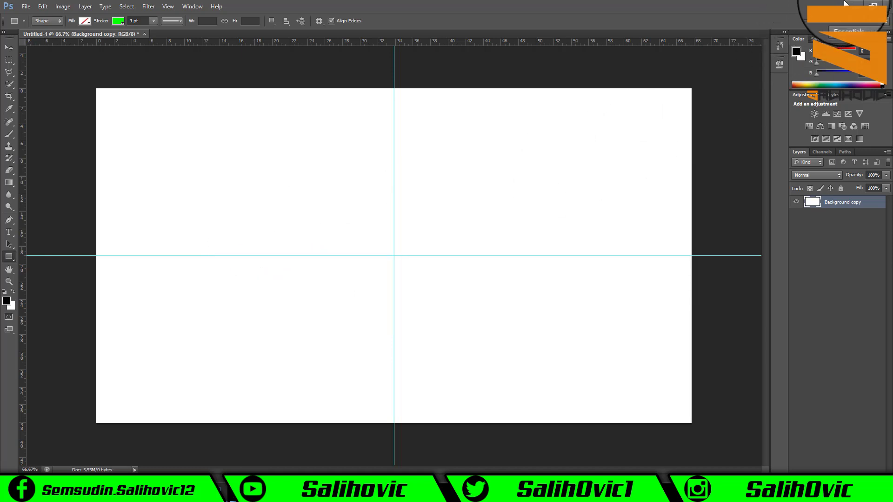
left_click(850, 4)
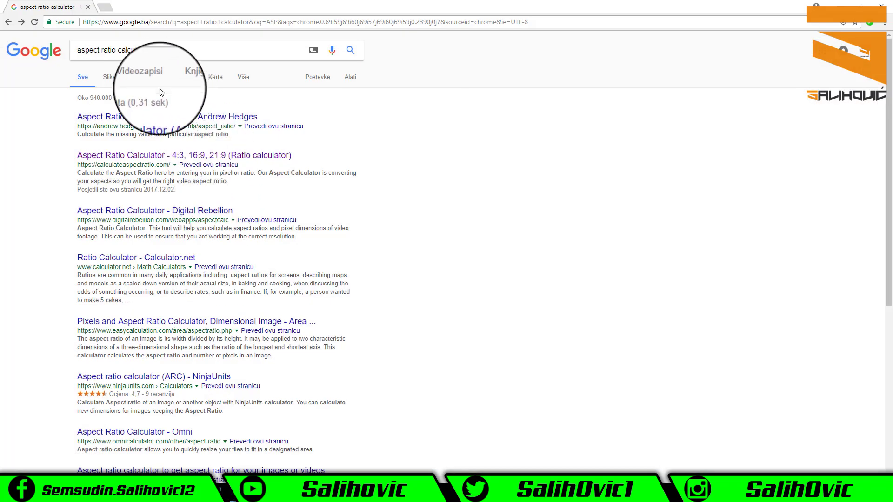
Search for an aspect ratio calculator and set its preset to Custom
triple_click(167, 49)
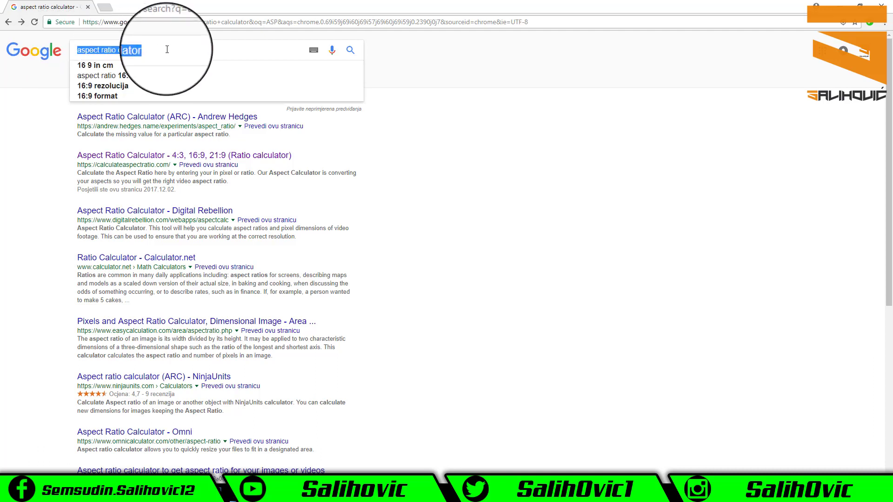
left_click(352, 52)
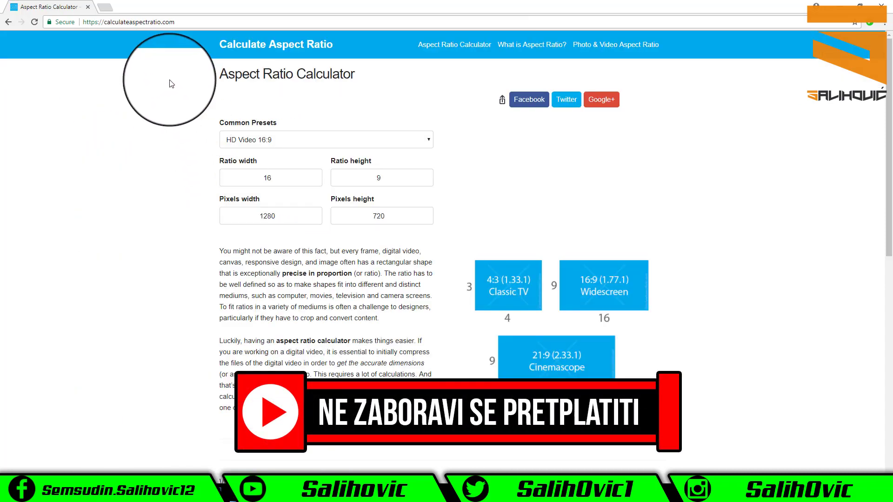
left_click(421, 139)
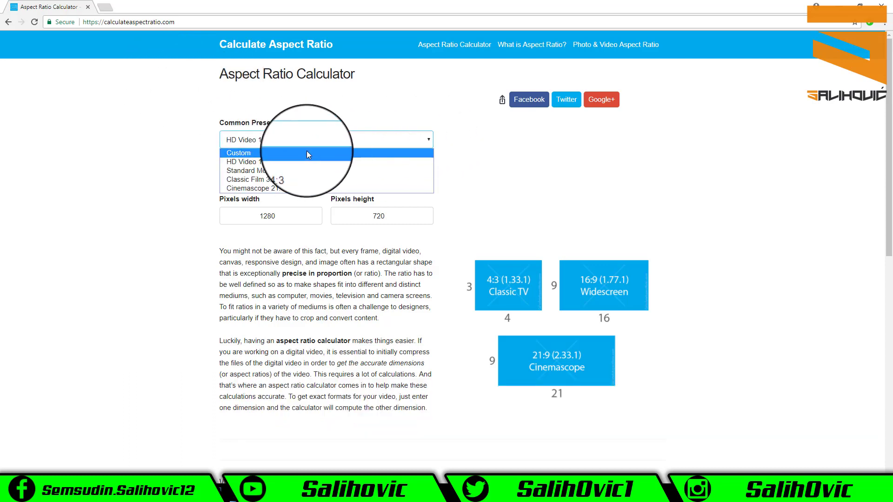
left_click(306, 150)
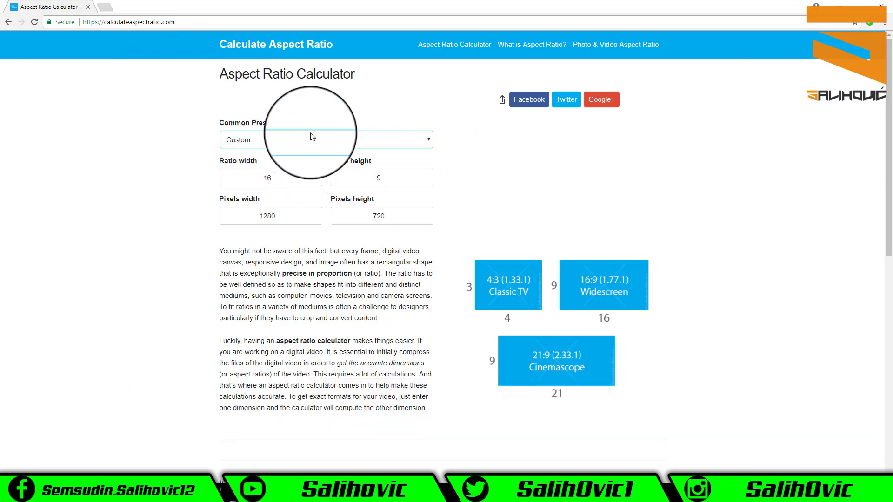
Enter a 480 px width at 16:9 and read the resulting 270 px height
double_click(263, 178)
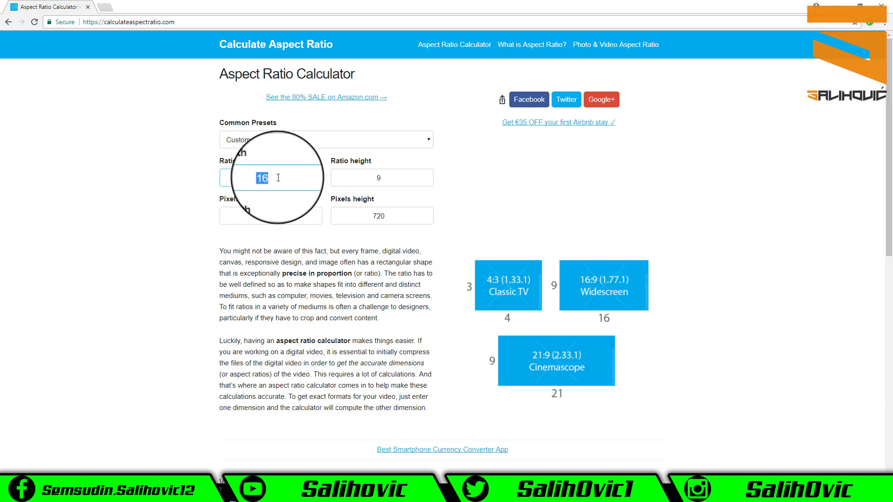
double_click(375, 177)
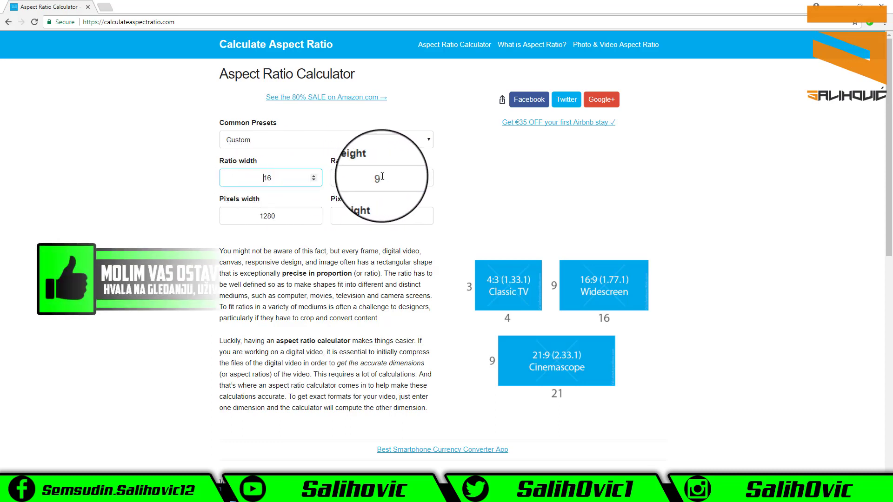
double_click(272, 215)
key("BackSpace")
key("BackSpace")
key("BackSpace")
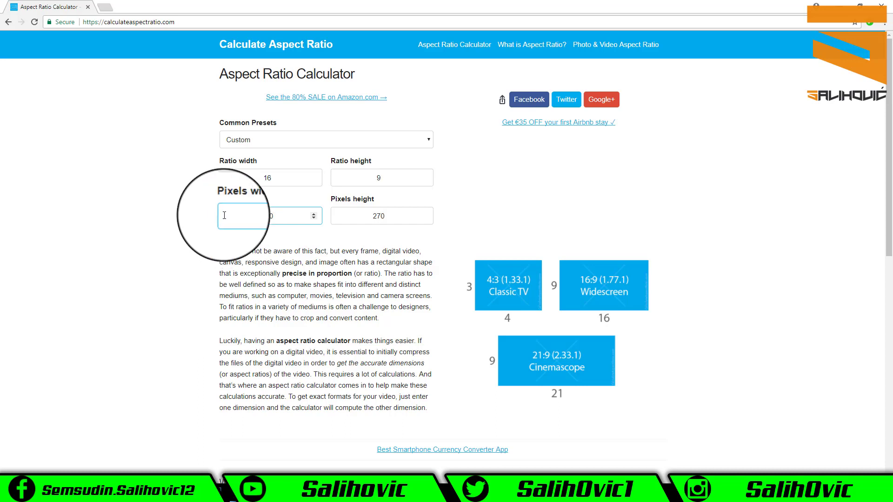
type("480")
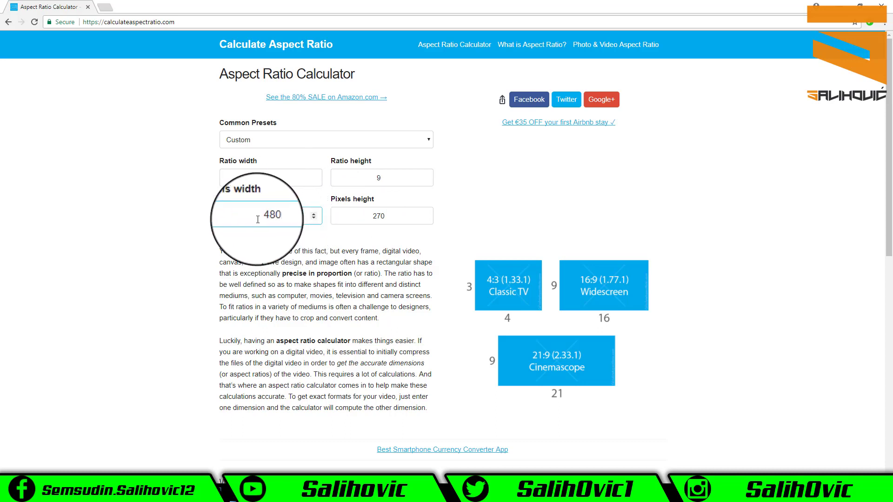
left_click(369, 217)
left_click_drag(369, 218, 390, 217)
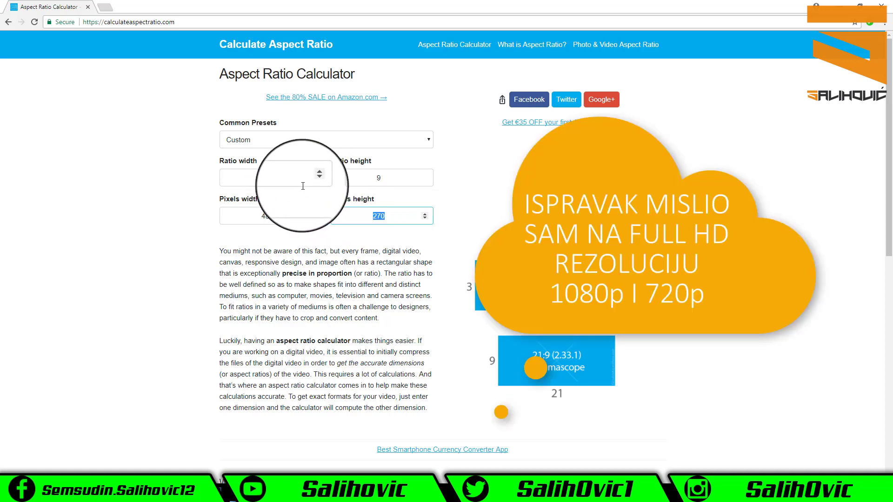
left_click(393, 216)
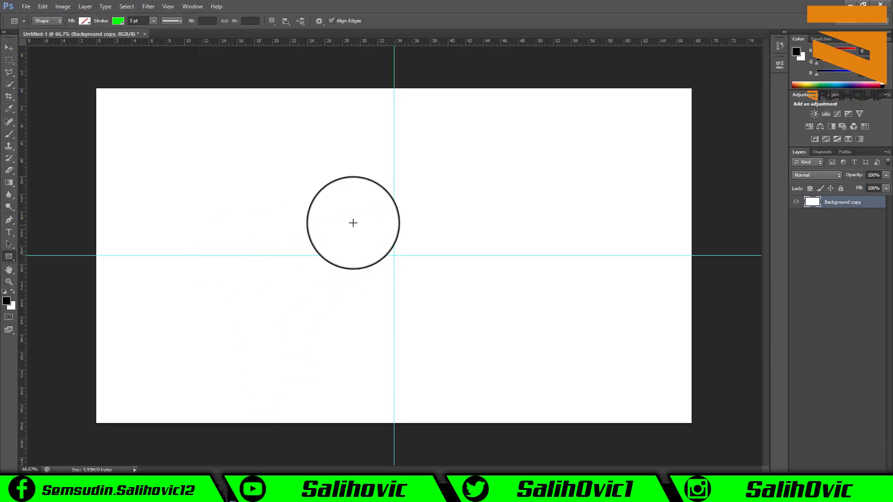
Create a 480 × 270 px green-outlined rectangle via the Create Rectangle dialog
left_click(331, 219)
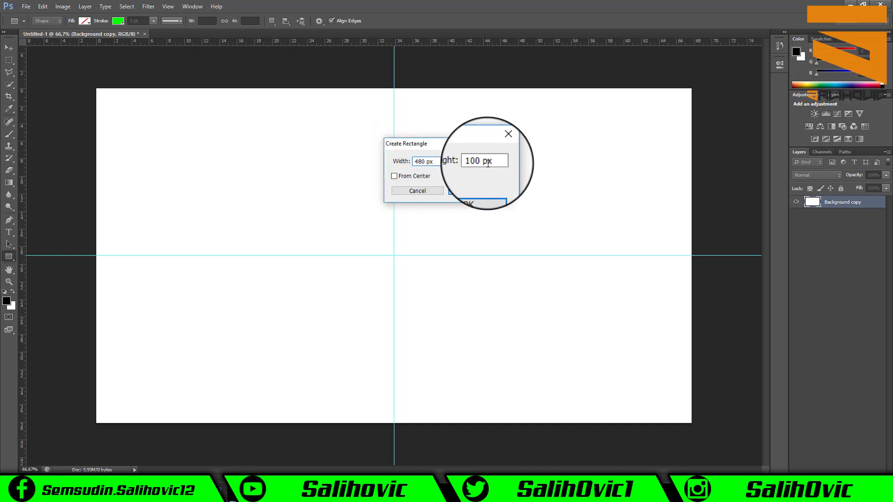
double_click(472, 161)
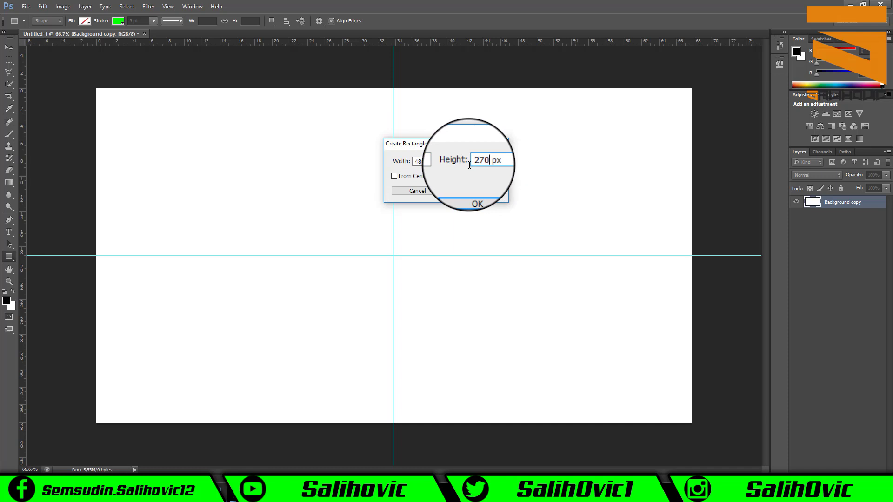
left_click(486, 192)
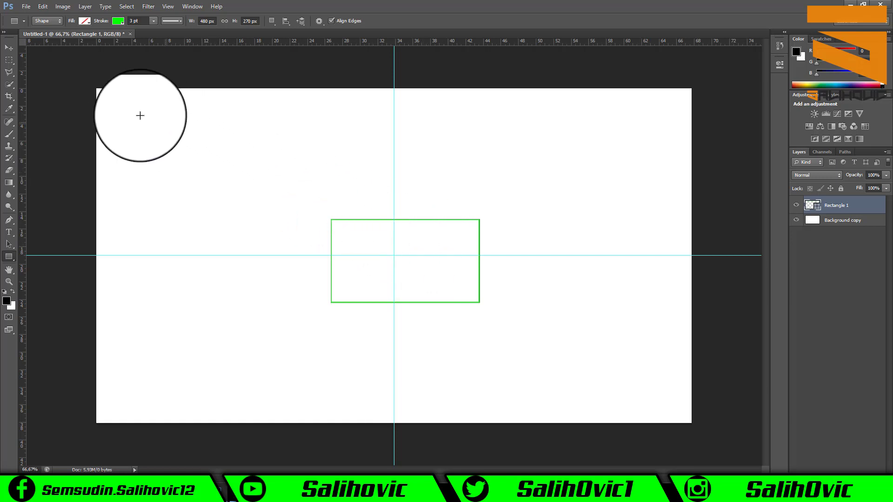
left_click(42, 7)
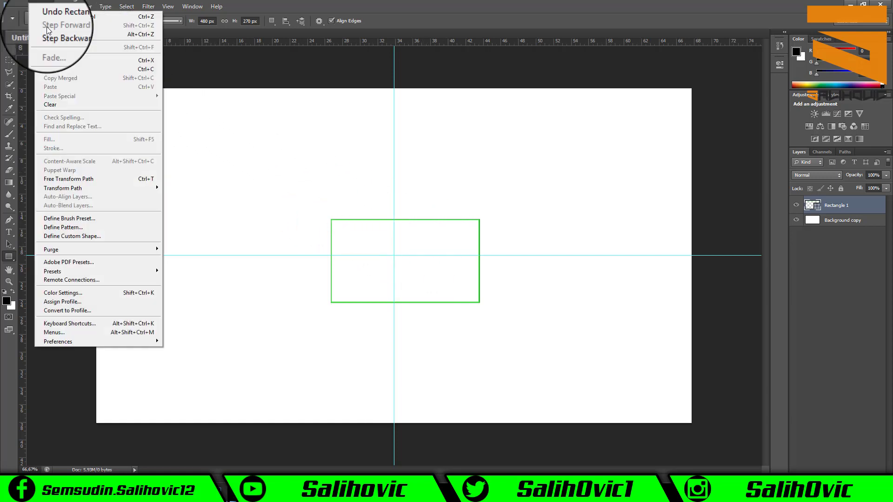
left_click(80, 179)
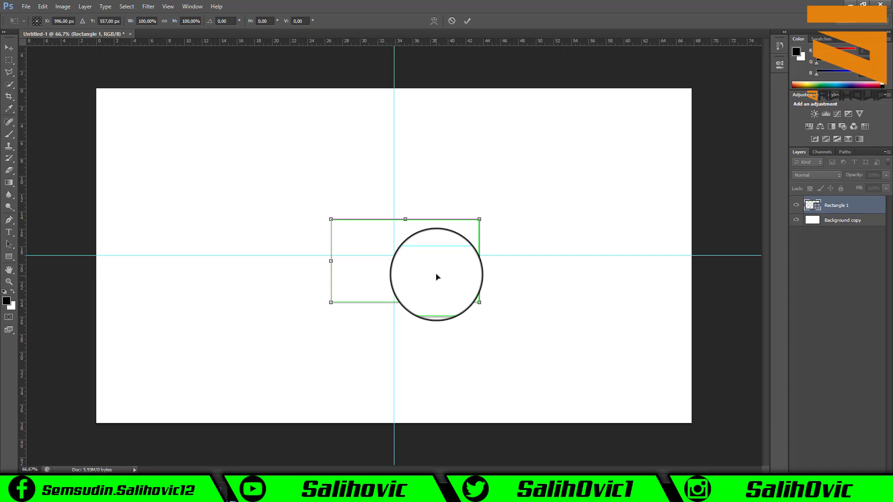
left_click_drag(433, 276, 423, 267)
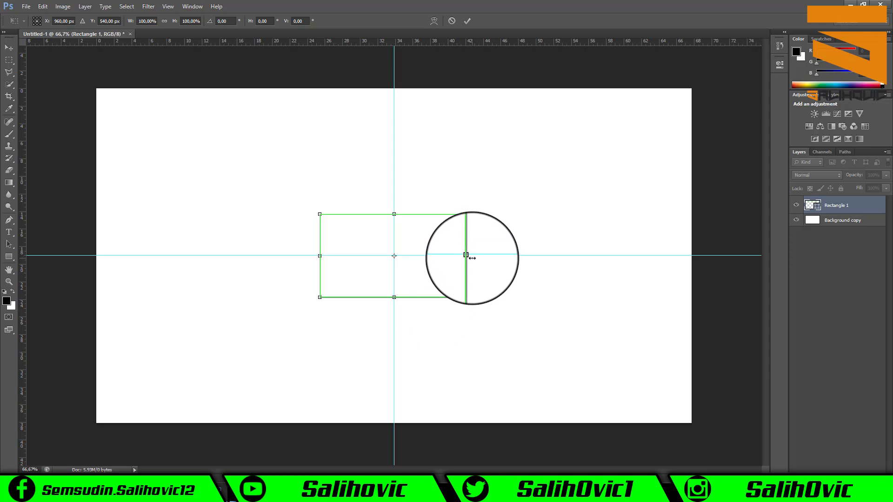
left_click_drag(468, 255, 393, 263)
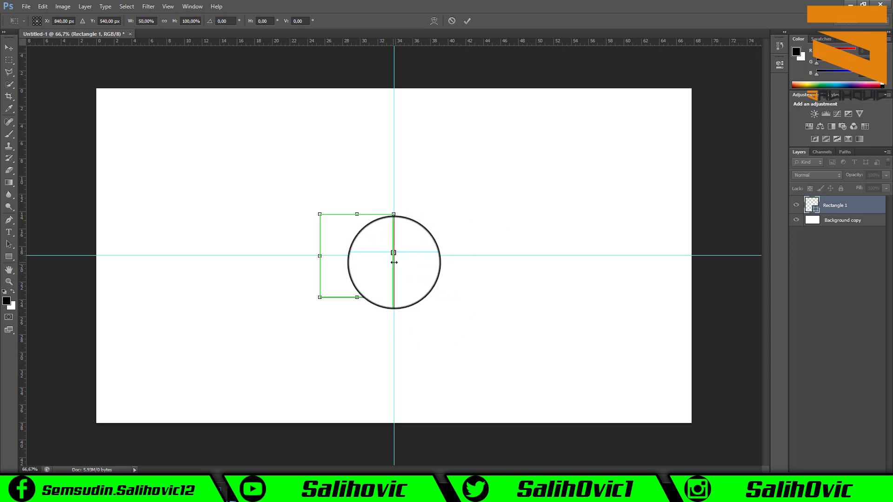
left_click_drag(393, 263, 394, 235)
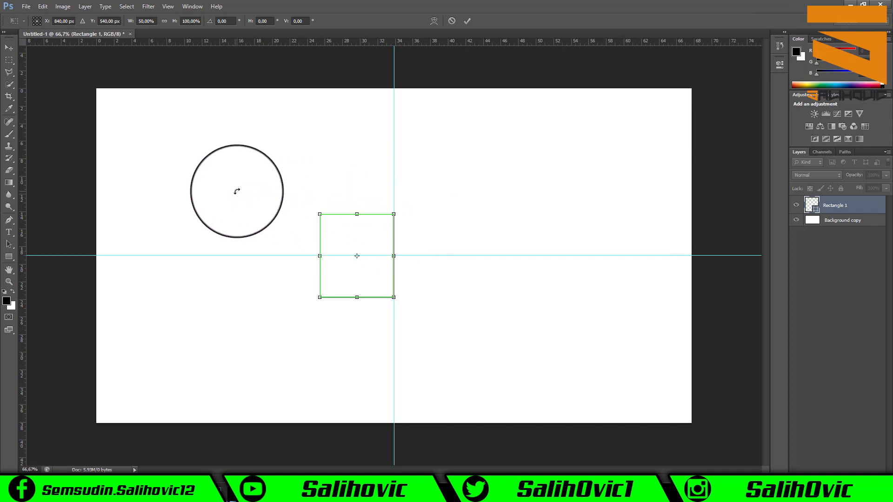
left_click(9, 47)
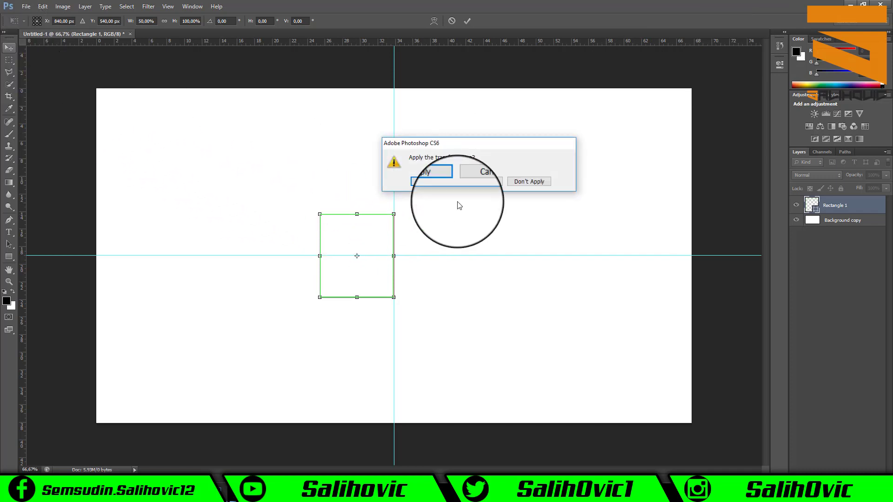
left_click(526, 182)
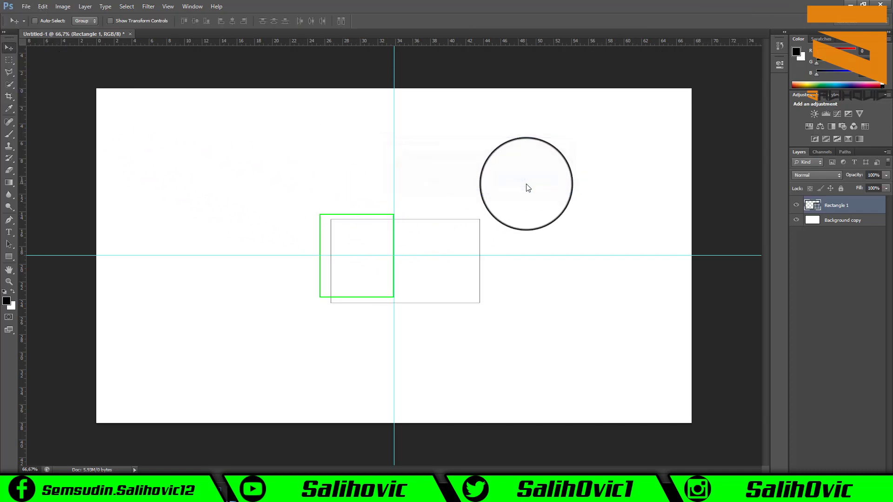
Free-transform Rectangle 1 to about 227%, centred on the guides and shifted upward
left_click(41, 9)
mouse_move(76, 179)
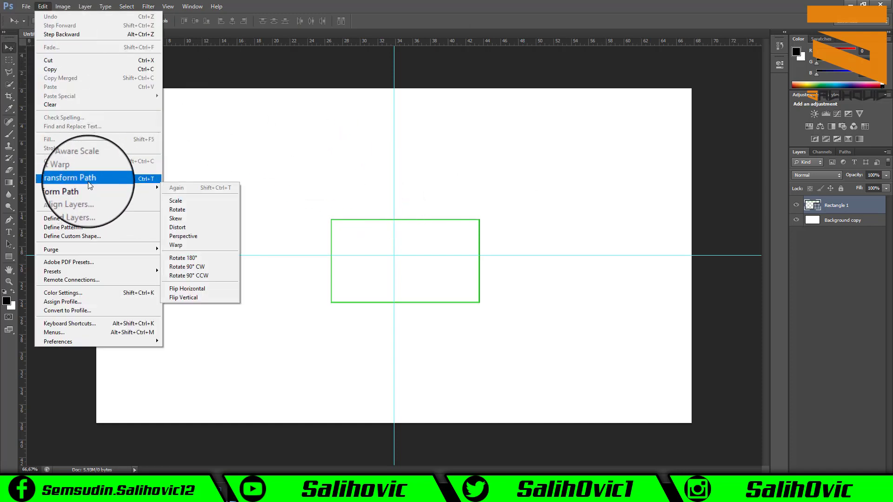
left_click(89, 178)
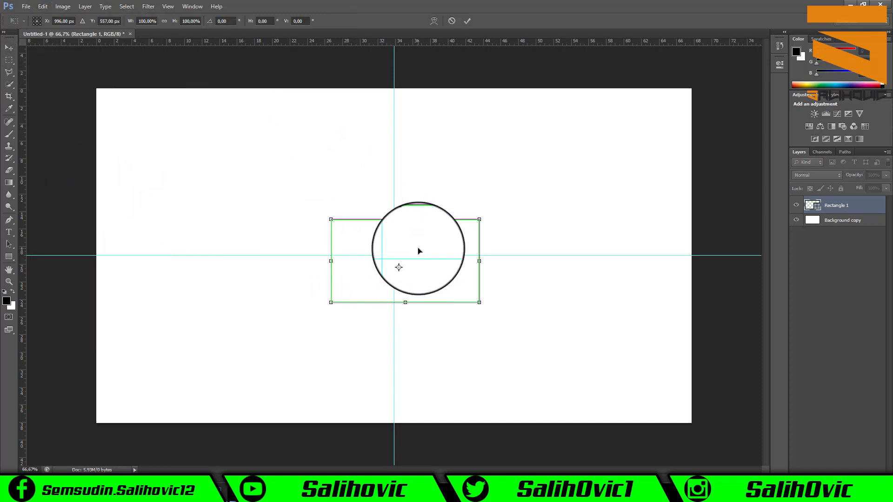
left_click_drag(418, 251, 407, 246)
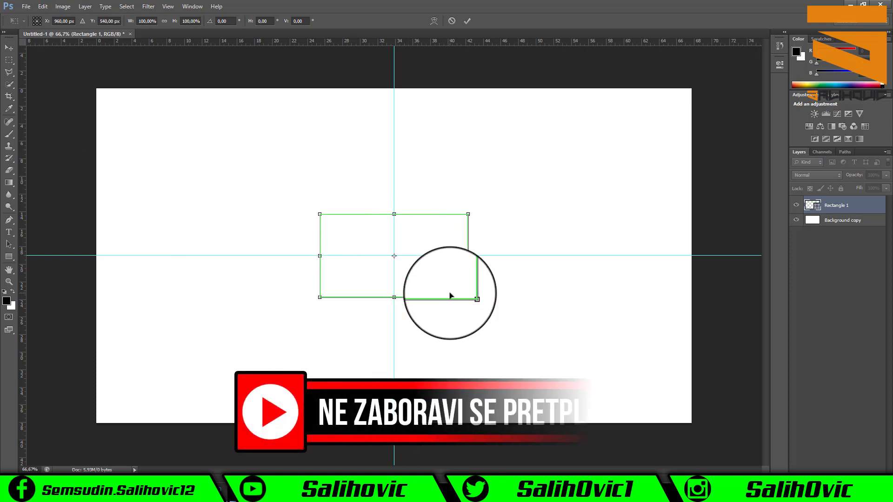
mouse_move(468, 297)
left_mouse_down()
mouse_move(557, 390)
mouse_move(545, 382)
left_mouse_up()
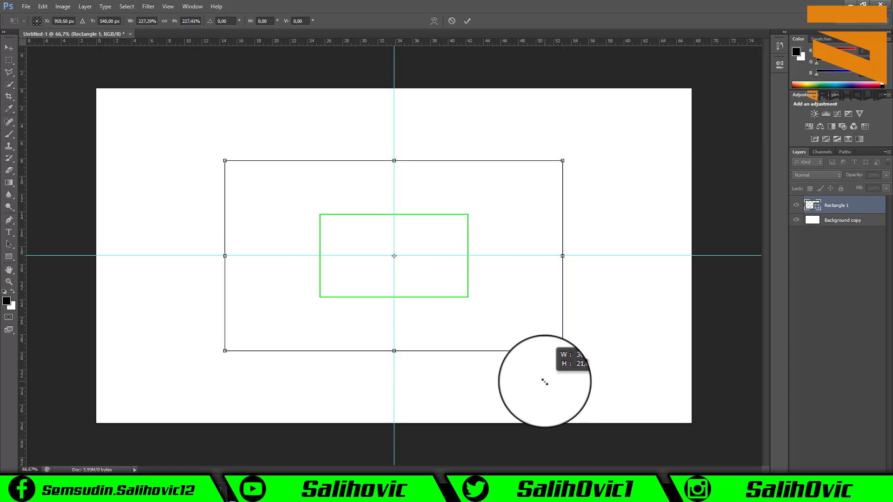
left_click_drag(419, 281, 418, 239)
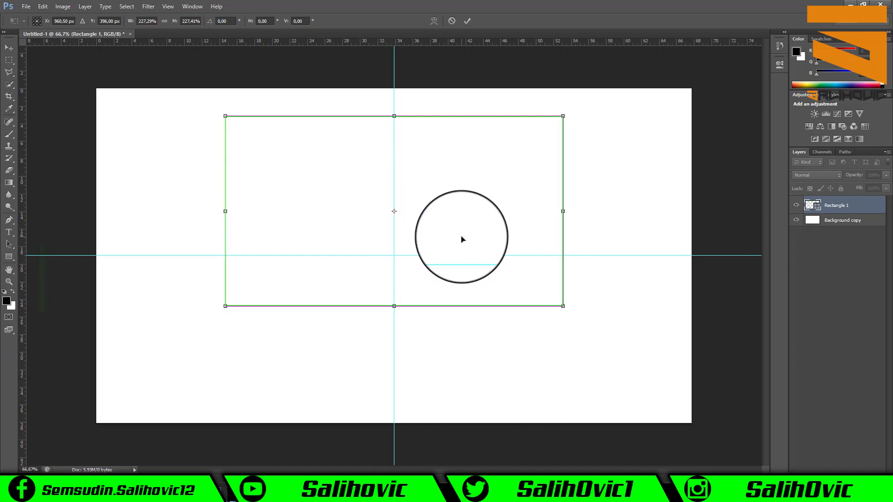
left_click(10, 48)
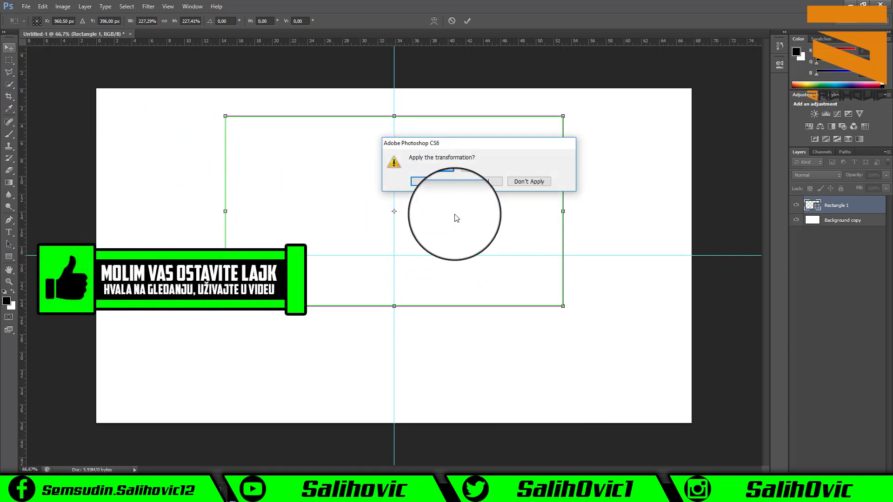
left_click(432, 181)
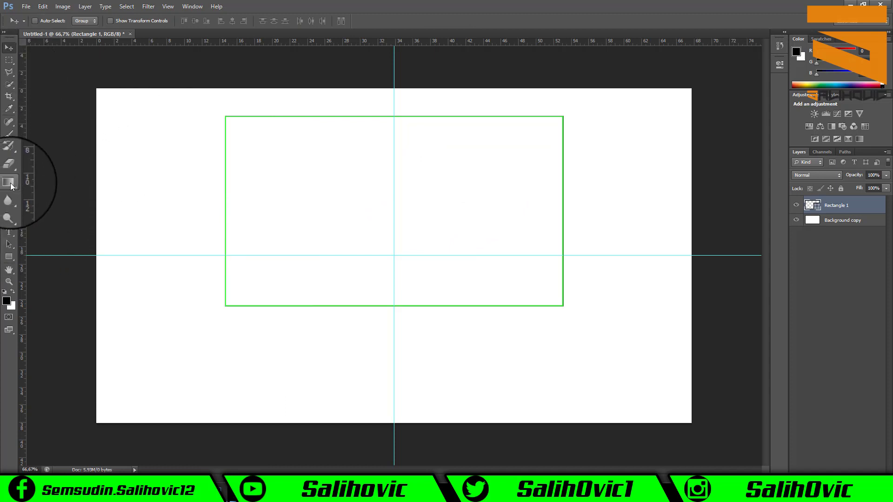
Adjust Rectangle 1's green stroke width with the stroke size slider
left_click(8, 256)
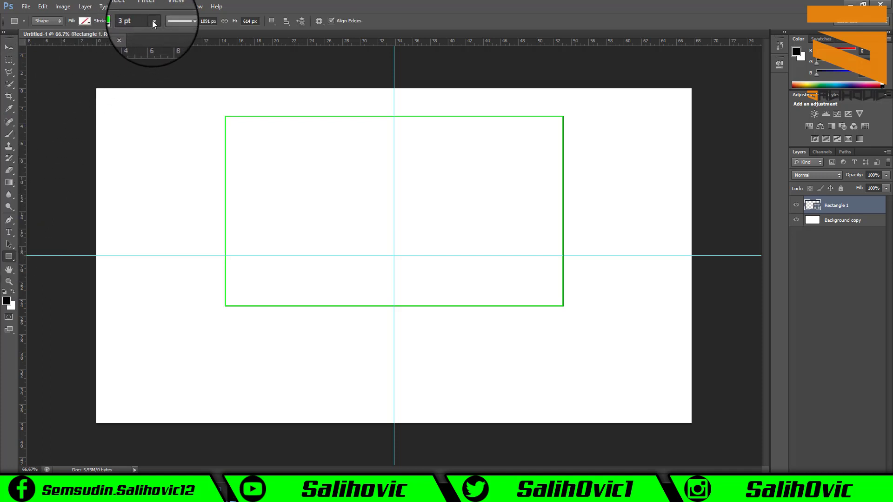
left_click(163, 19)
left_click_drag(155, 32, 180, 31)
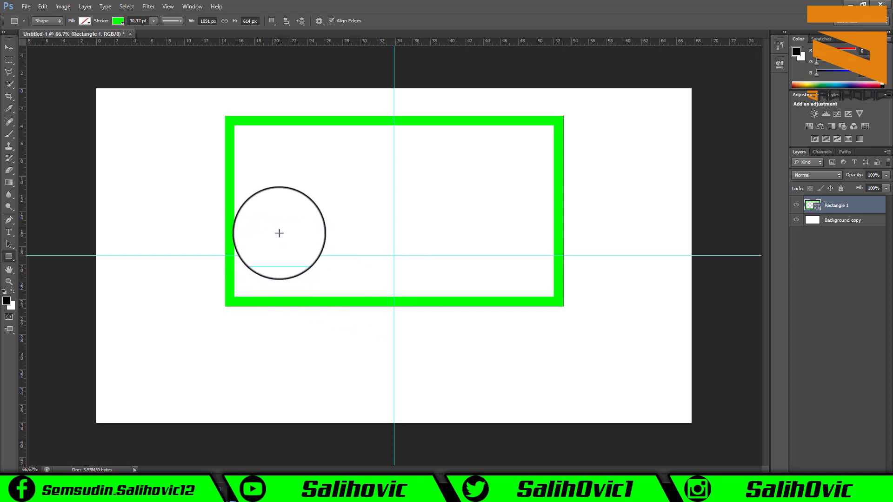
Give Rectangle 1 an 8 px black Stroke effect, trying then discarding Gradient Overlay
double_click(880, 208)
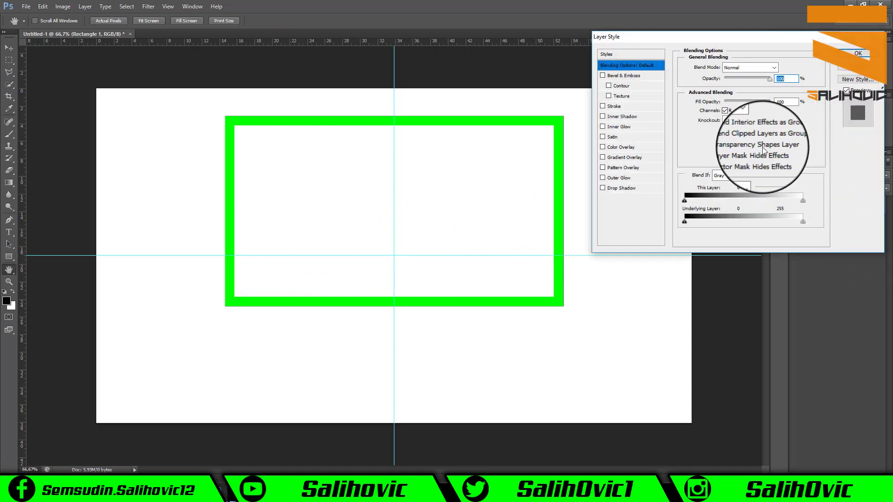
left_click(626, 107)
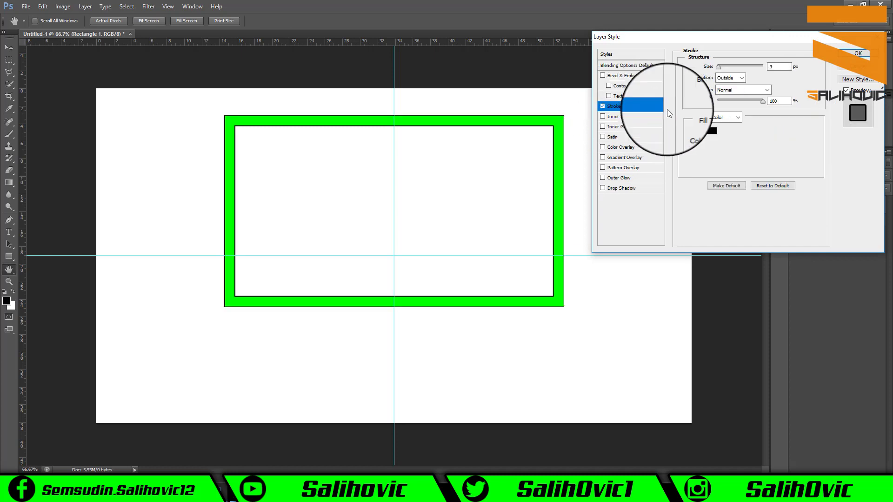
left_click_drag(719, 67, 721, 67)
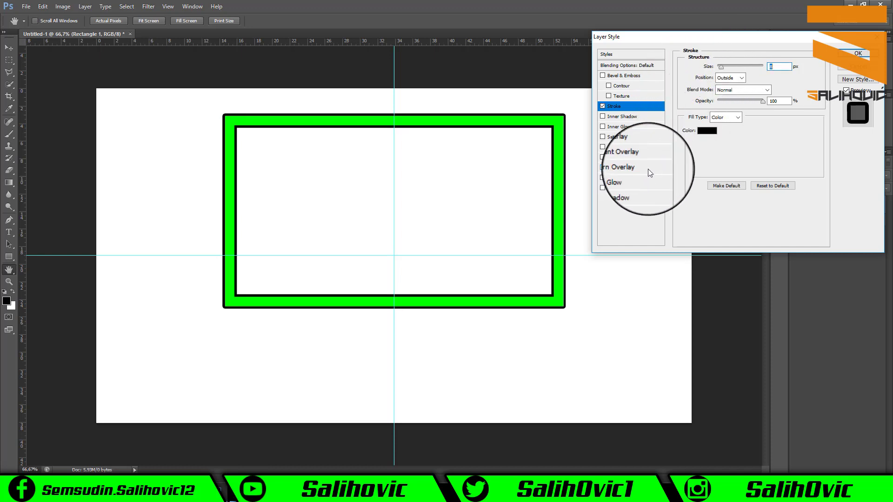
left_click(619, 158)
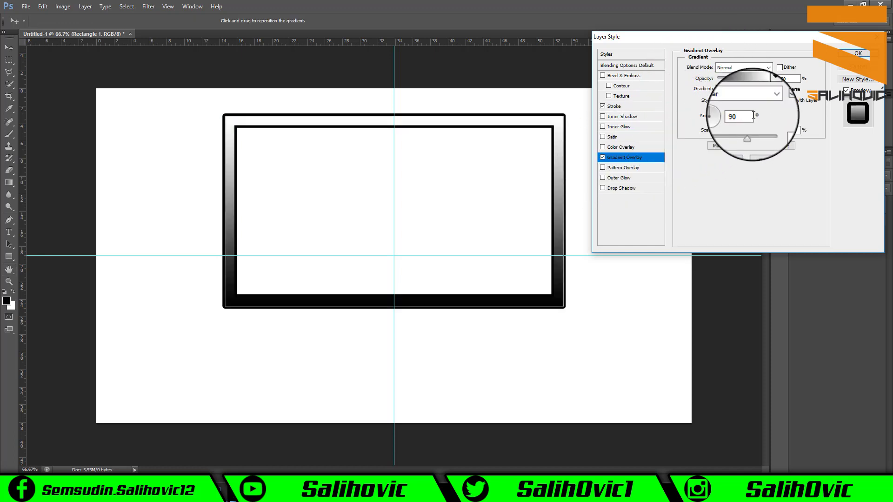
left_click(772, 89)
left_click(758, 122)
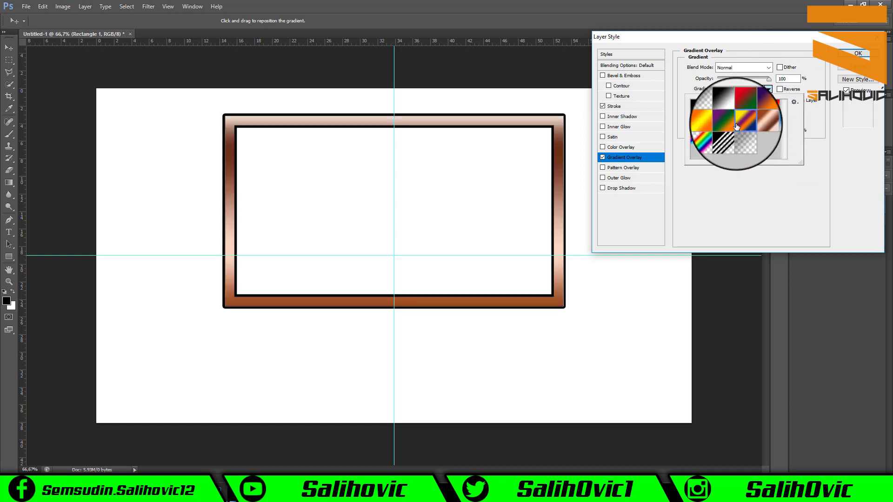
left_click(698, 122)
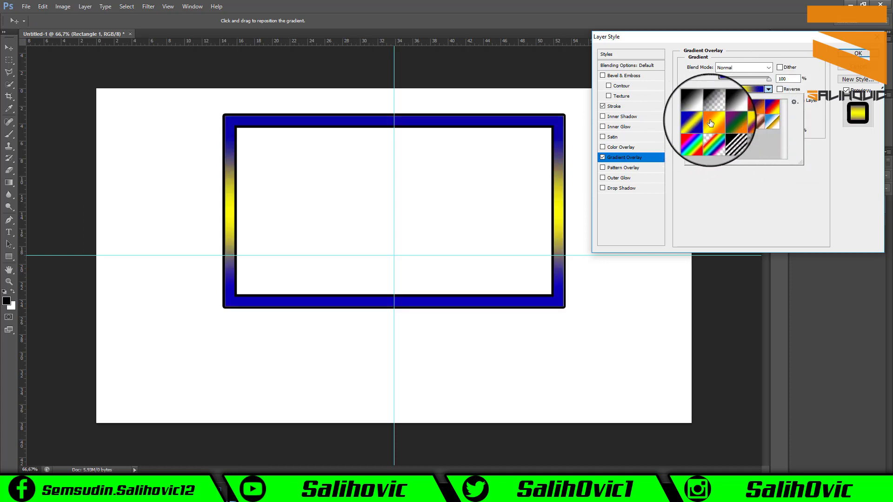
left_click(768, 89)
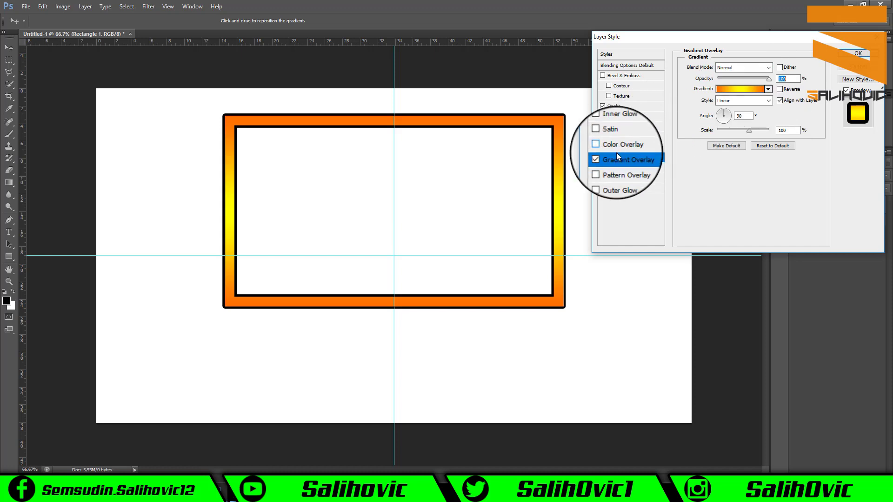
left_click(603, 157)
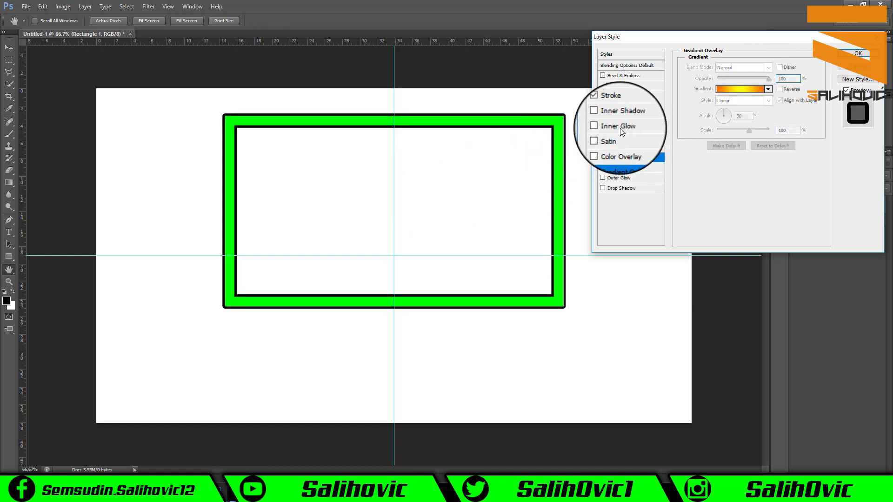
left_click(618, 107)
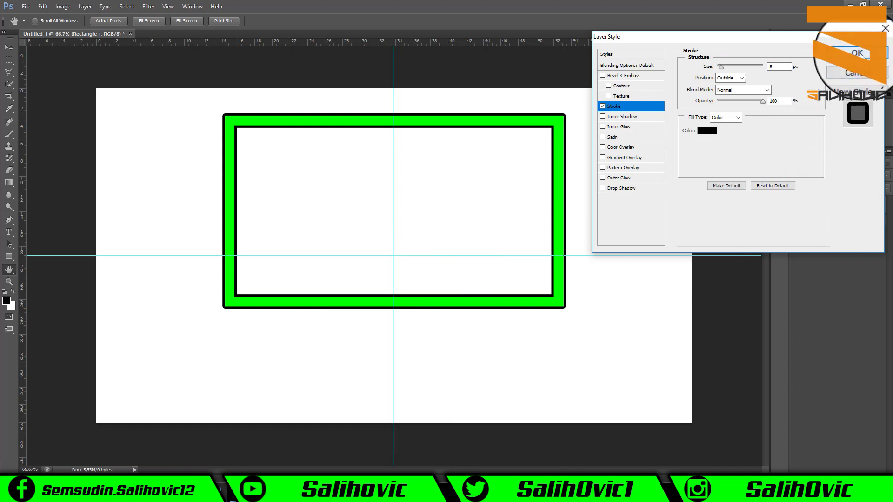
left_click(858, 53)
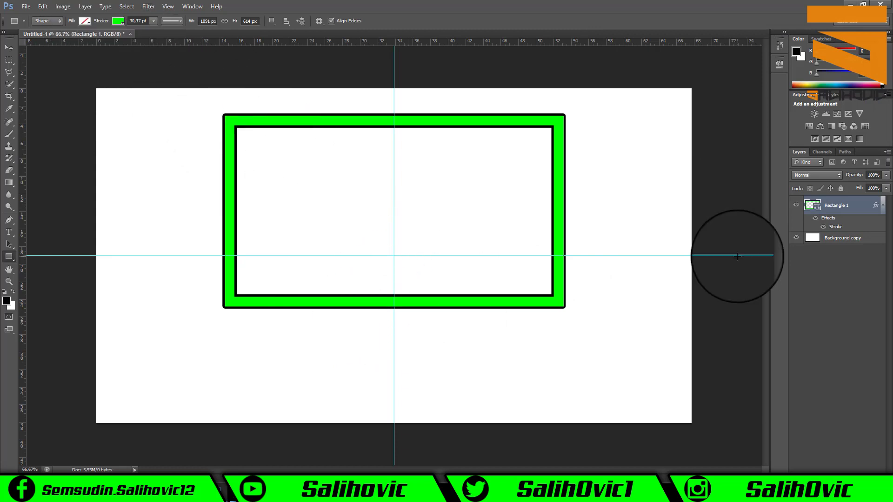
Draw a solid green 1096 × 138 px bar with no stroke beneath the frame
left_click(828, 238)
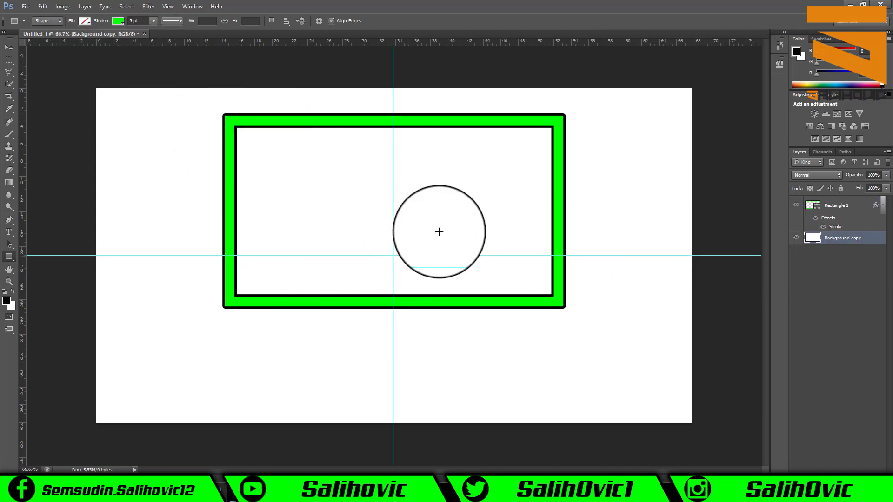
left_click(85, 21)
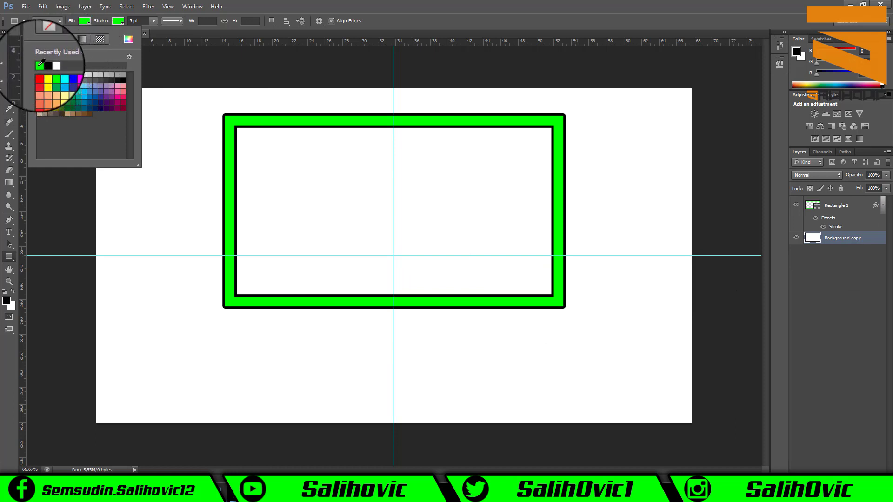
left_click(118, 21)
left_click(75, 27)
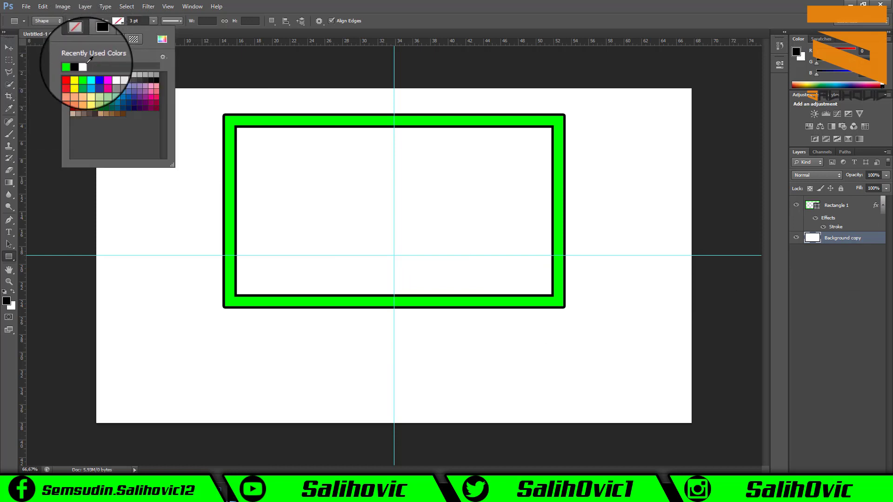
left_click(224, 320)
mouse_move(224, 320)
left_mouse_down()
mouse_move(574, 364)
mouse_move(565, 363)
left_mouse_up()
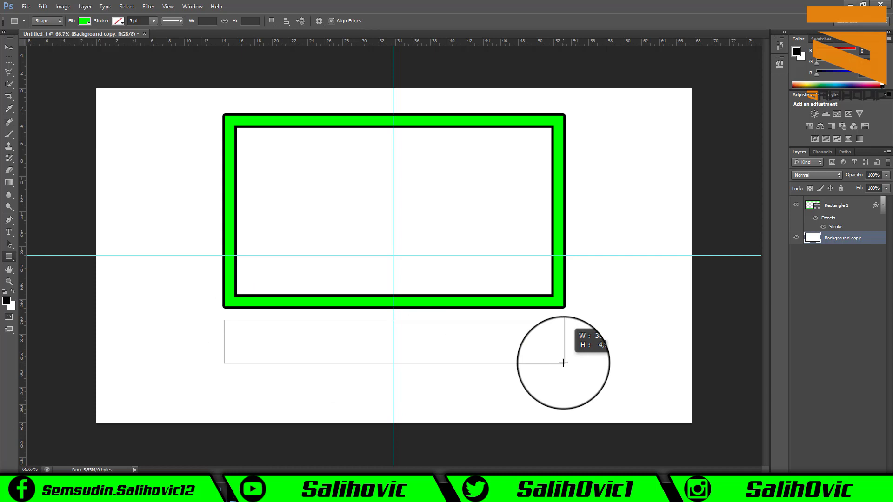
left_click_drag(564, 363, 564, 363)
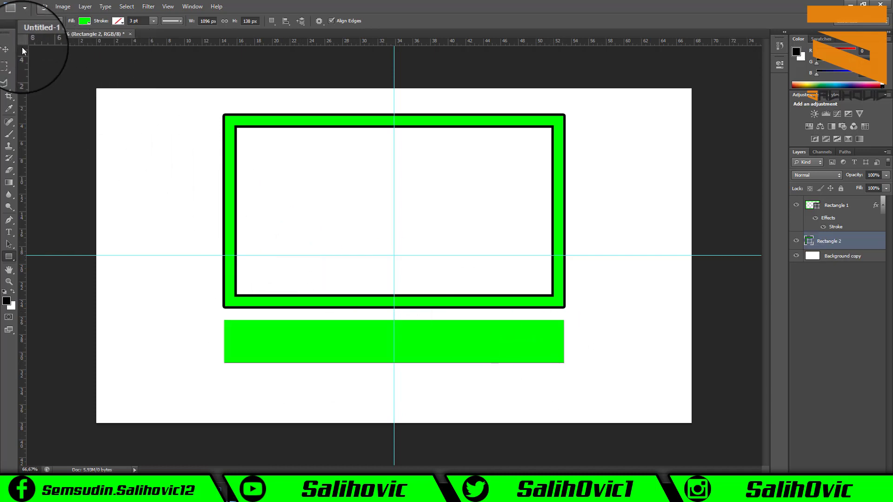
left_click(8, 48)
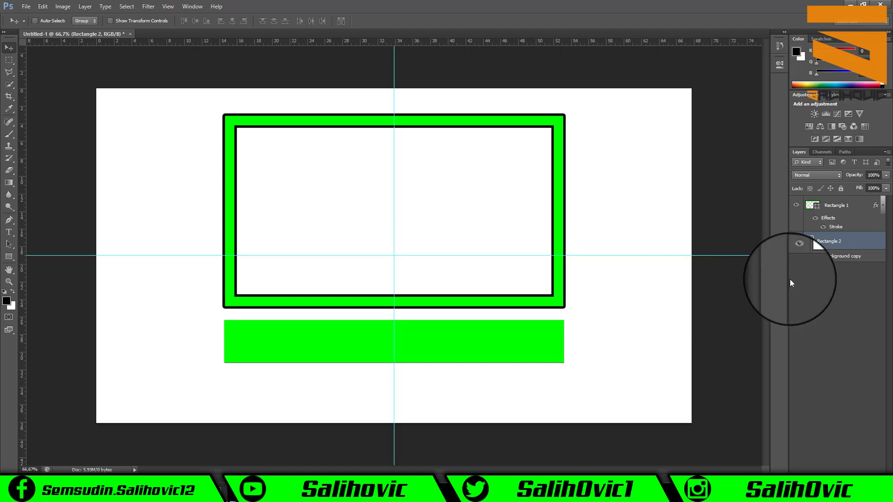
Nudge the green bar up under the frame and give Rectangle 2 an 8 px black outside stroke
left_click_drag(421, 344, 421, 338)
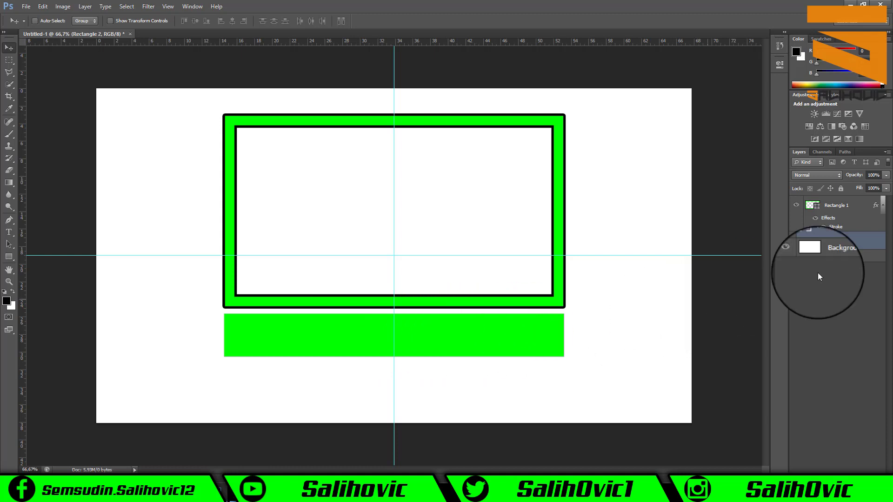
double_click(877, 244)
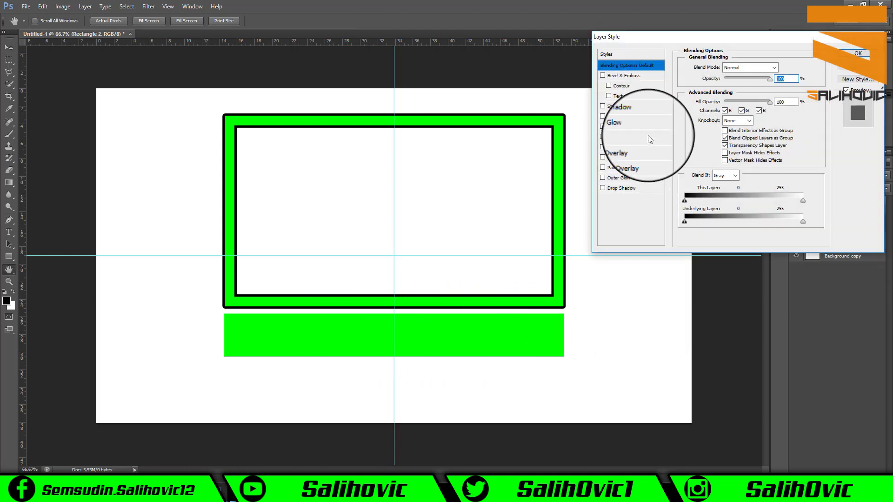
left_click(613, 106)
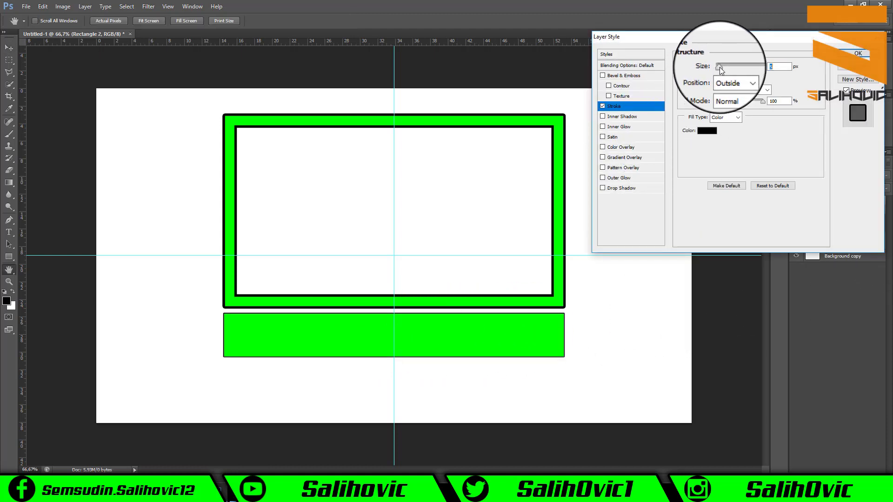
left_click_drag(719, 67, 722, 68)
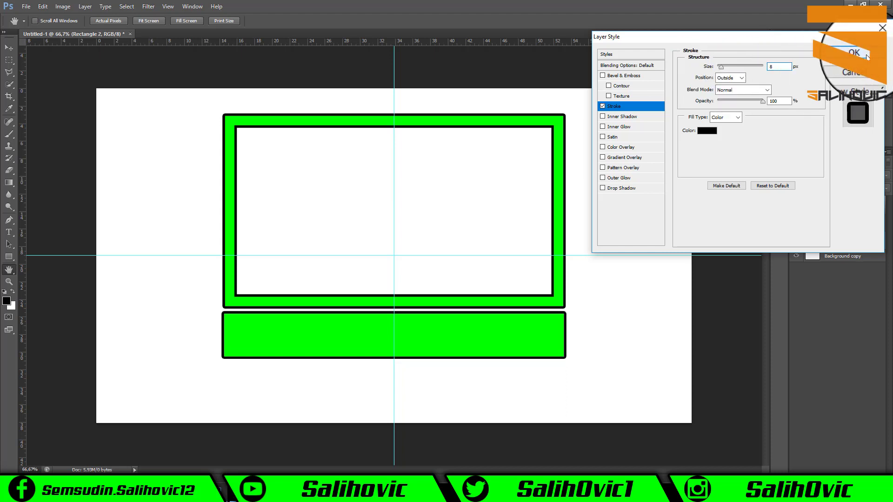
key("Return")
key("v")
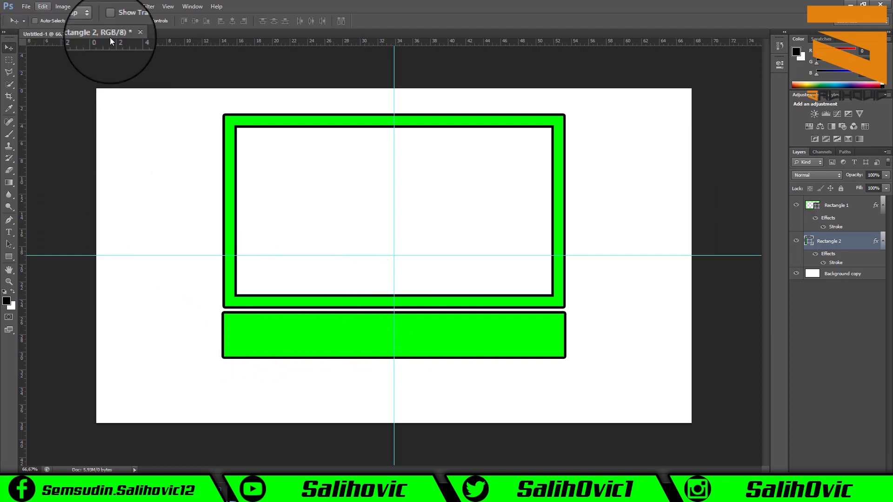
Skew Rectangle 2's bottom corners inward with Transform Path > Skew, tapering the bar into a trapezoid
left_click(42, 7)
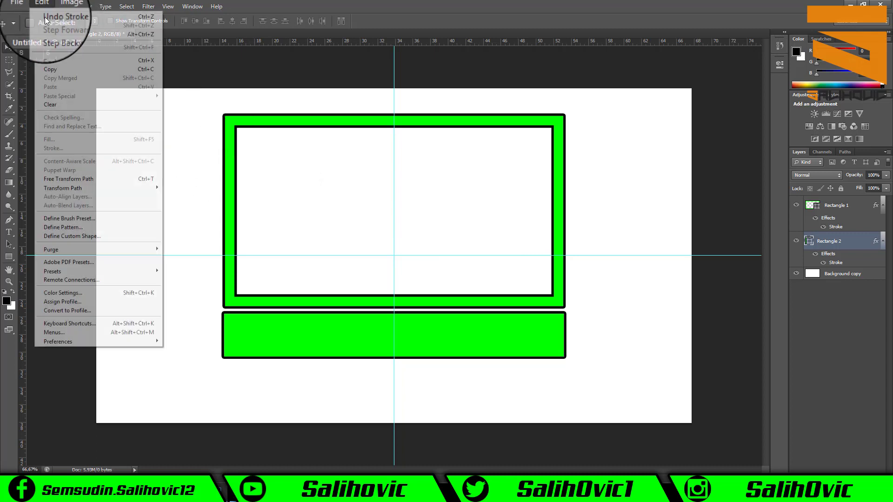
left_click(93, 178)
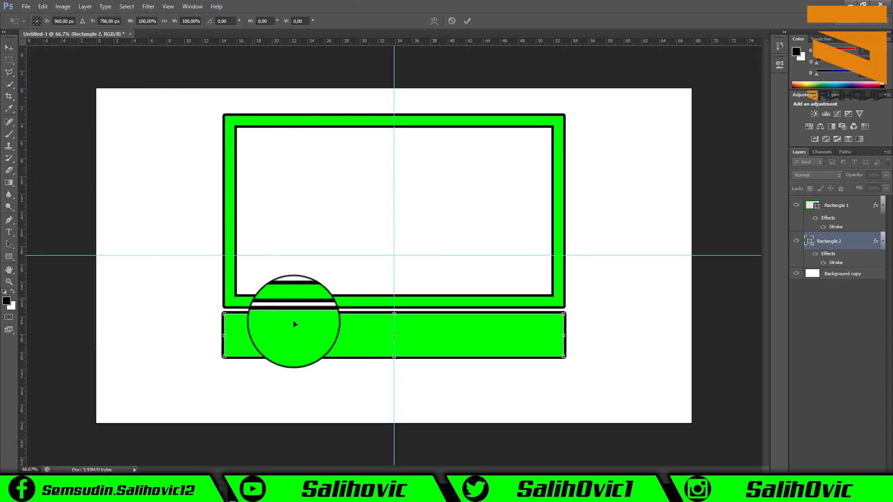
left_click(10, 48)
left_click(43, 7)
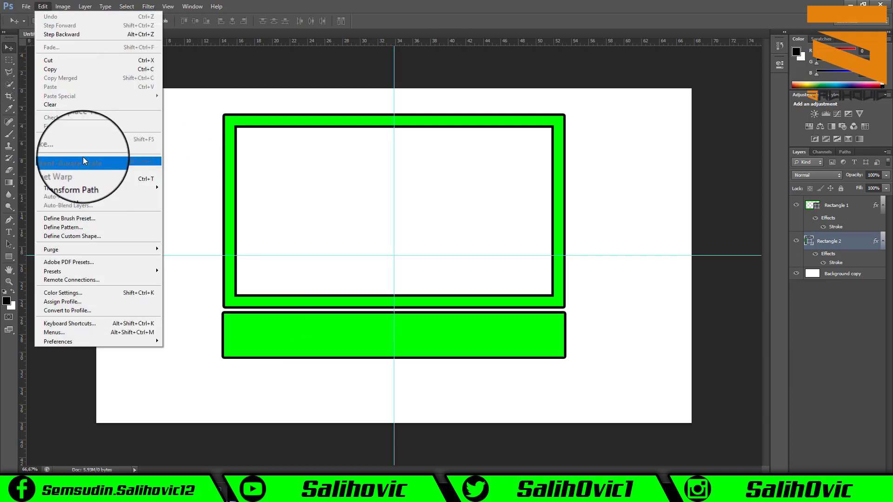
mouse_move(63, 188)
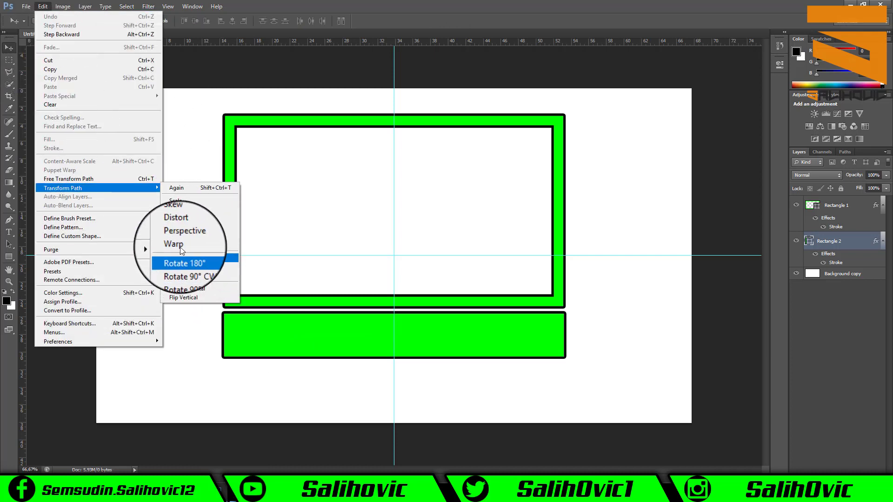
left_click(180, 226)
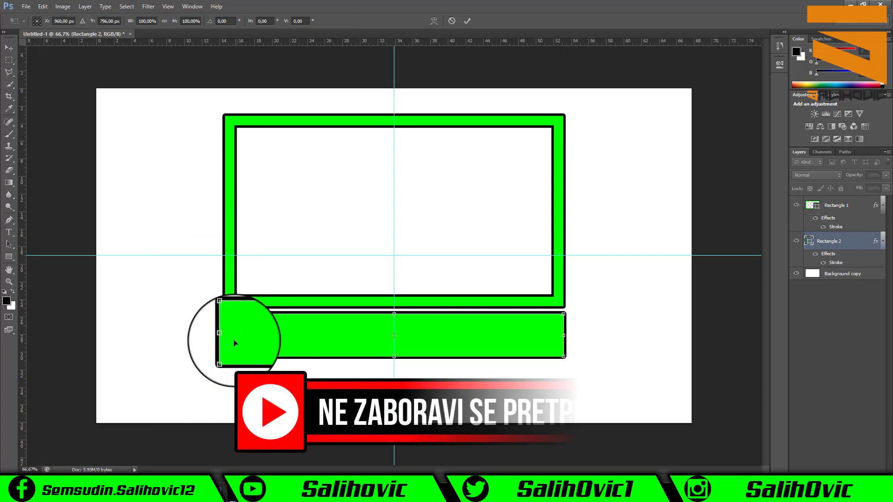
mouse_move(234, 343)
left_mouse_down()
mouse_move(223, 359)
mouse_move(236, 359)
left_mouse_up()
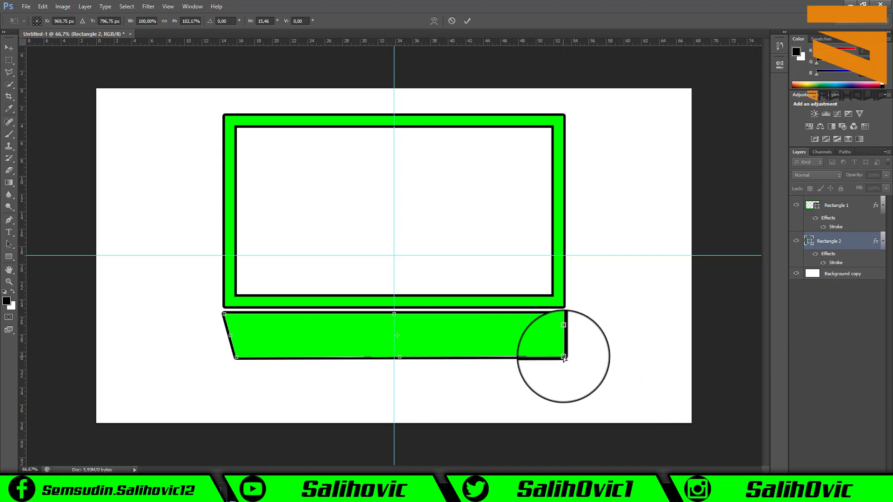
left_click_drag(563, 356, 548, 357)
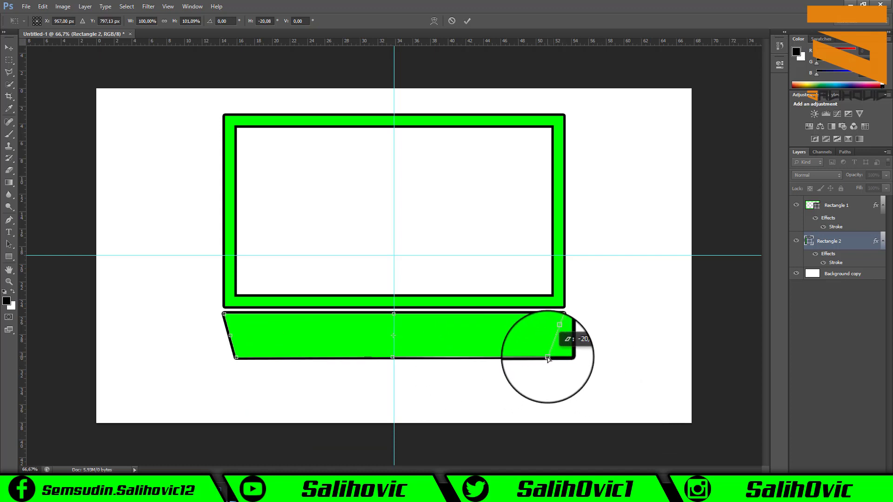
left_click_drag(548, 358, 548, 357)
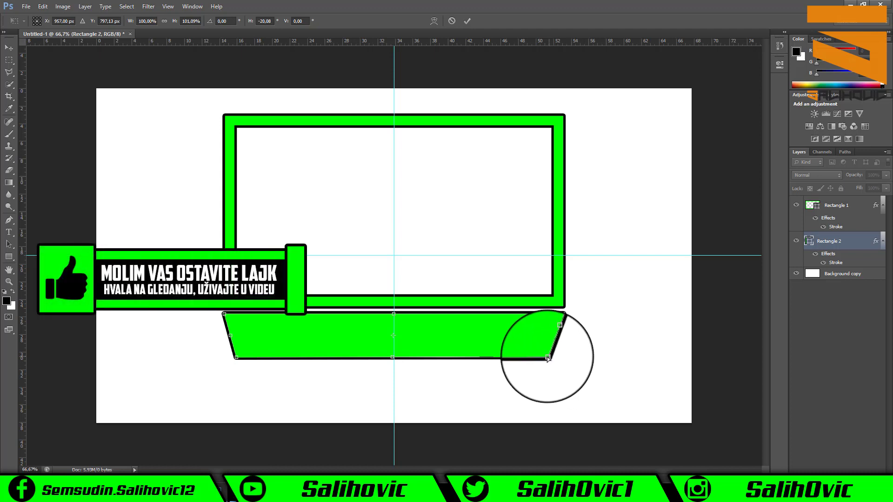
left_click_drag(547, 356, 551, 356)
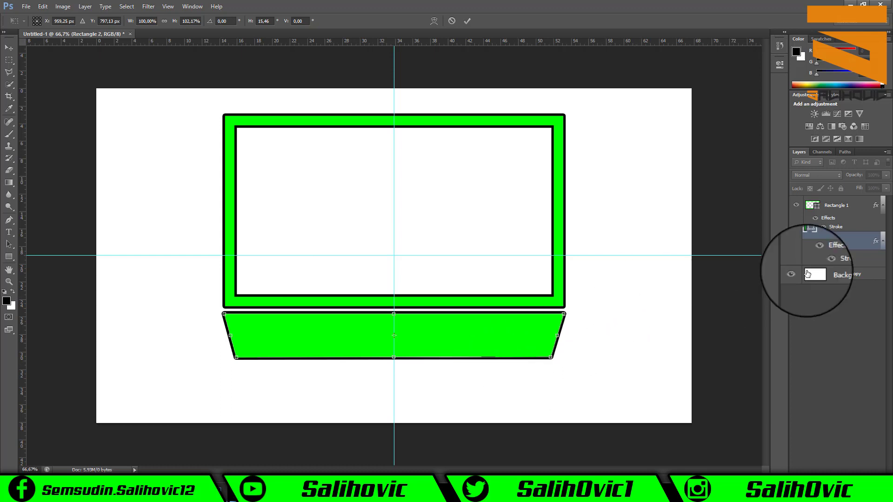
left_click_drag(807, 274, 807, 272)
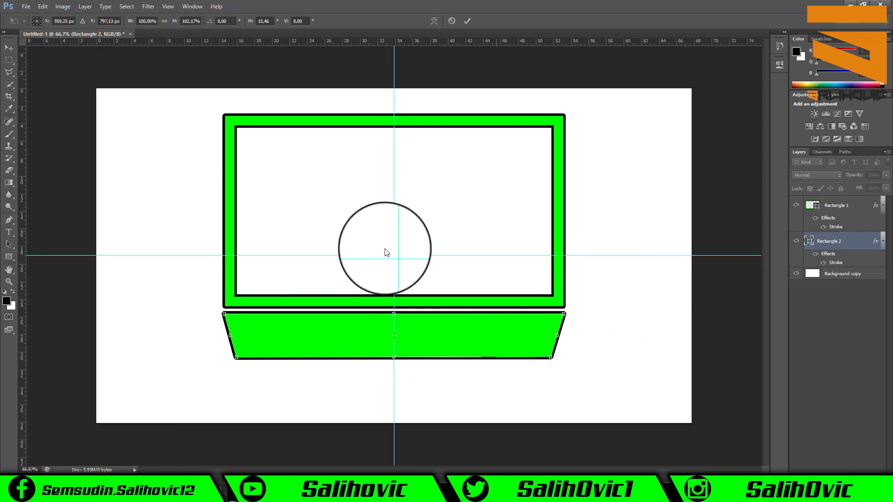
left_click(10, 50)
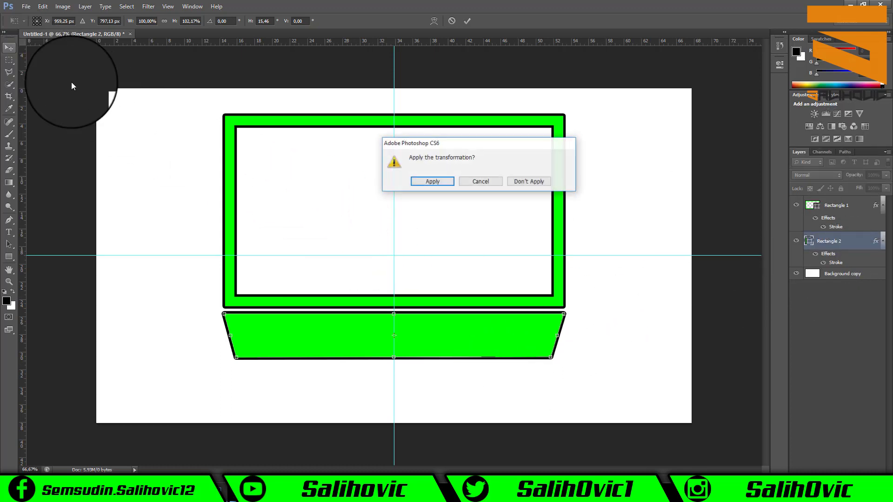
left_click(428, 183)
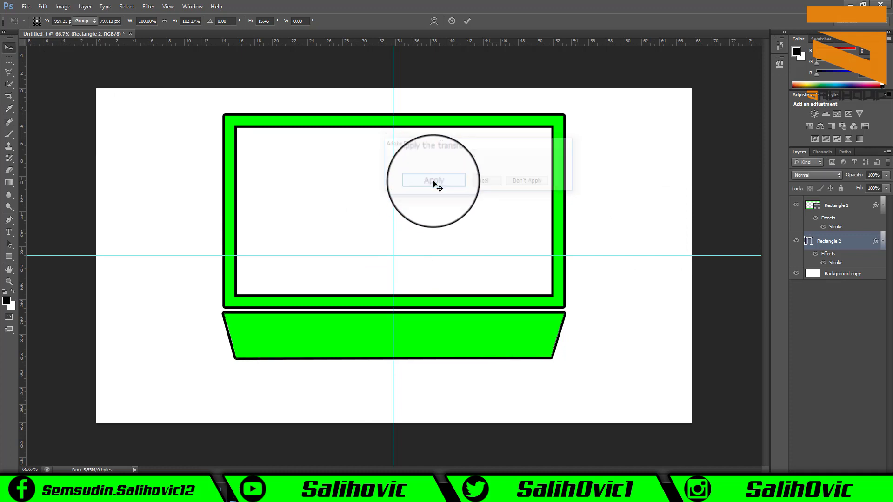
Narrow the trapezoid banner to about 82.76% width and raise it over the frame's bottom edge
left_click(42, 6)
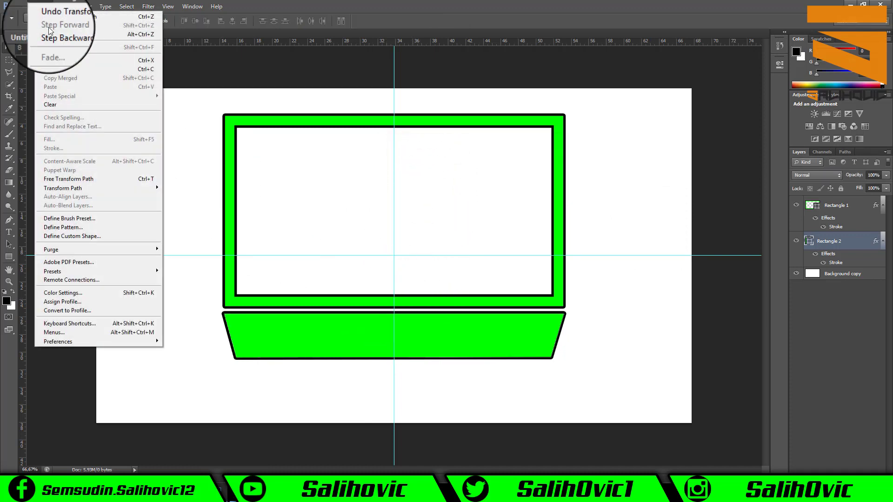
left_click(69, 180)
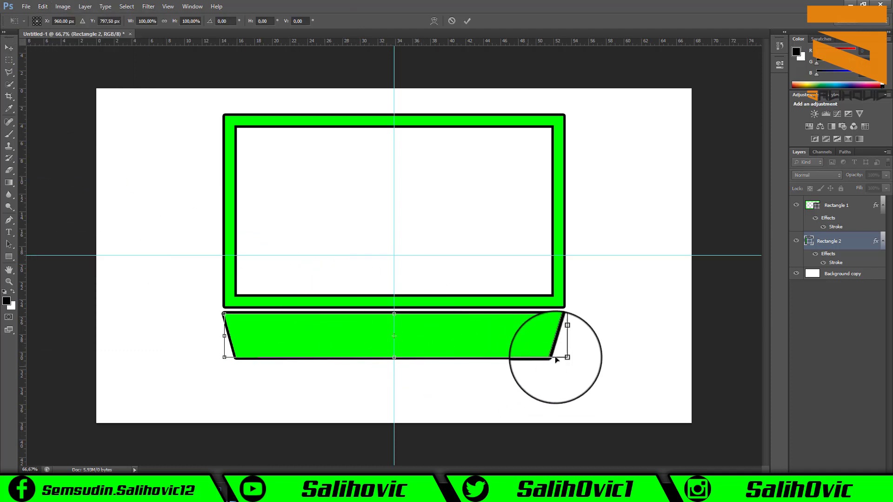
left_click_drag(563, 335, 535, 336)
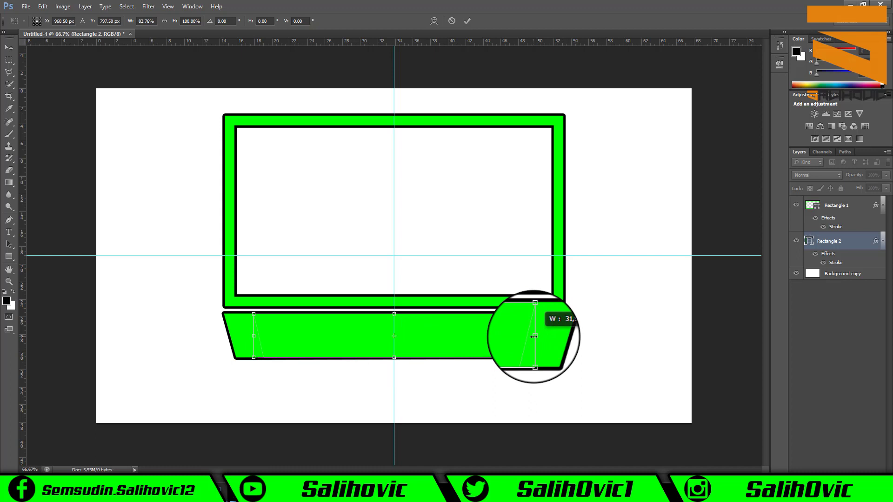
left_click_drag(534, 336, 535, 336)
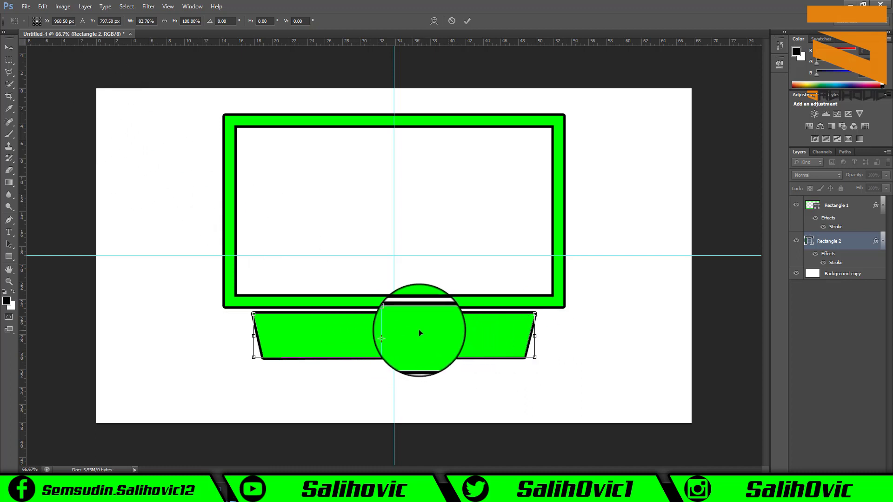
left_click_drag(419, 329, 416, 297)
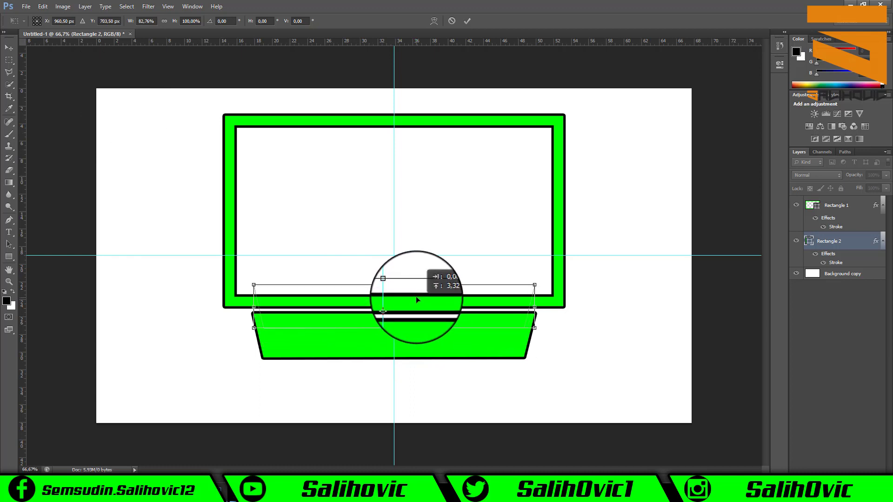
left_click_drag(415, 297, 416, 293)
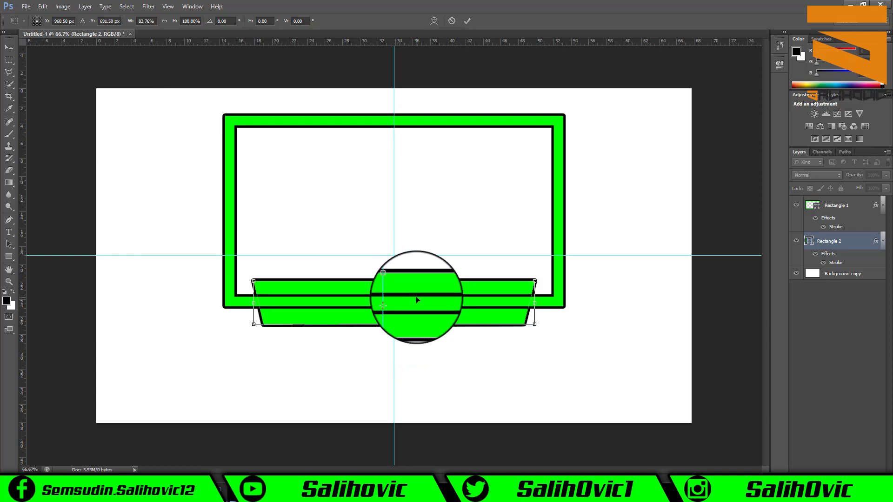
left_click(8, 47)
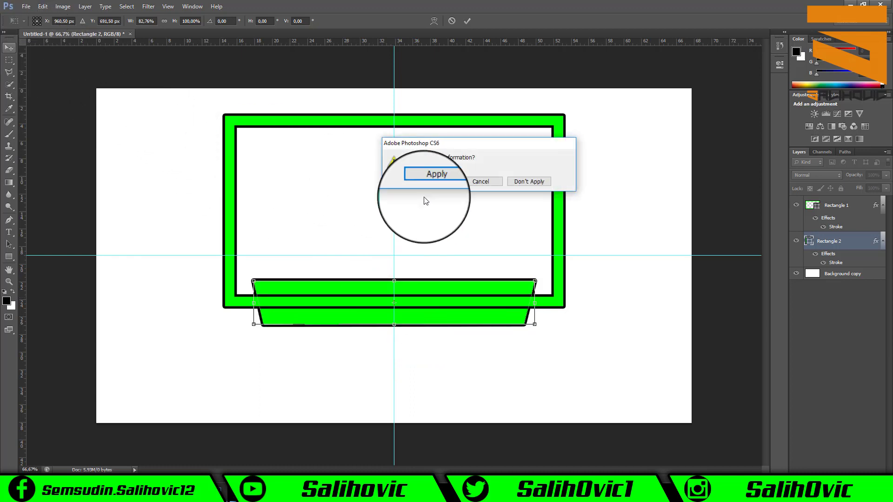
left_click(436, 183)
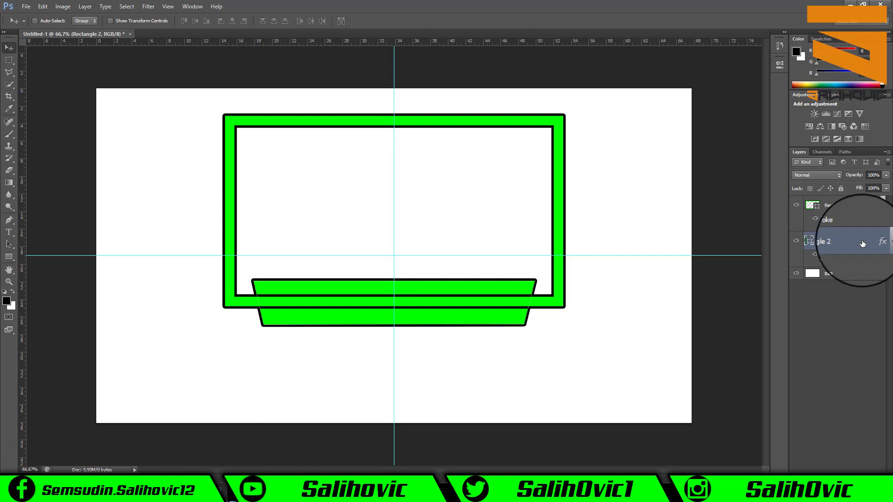
Move the Rectangle 2 layer above Rectangle 1 so the banner covers the frame's bottom edge
mouse_move(862, 243)
left_mouse_down()
mouse_move(850, 199)
mouse_move(845, 242)
mouse_move(841, 195)
left_mouse_up()
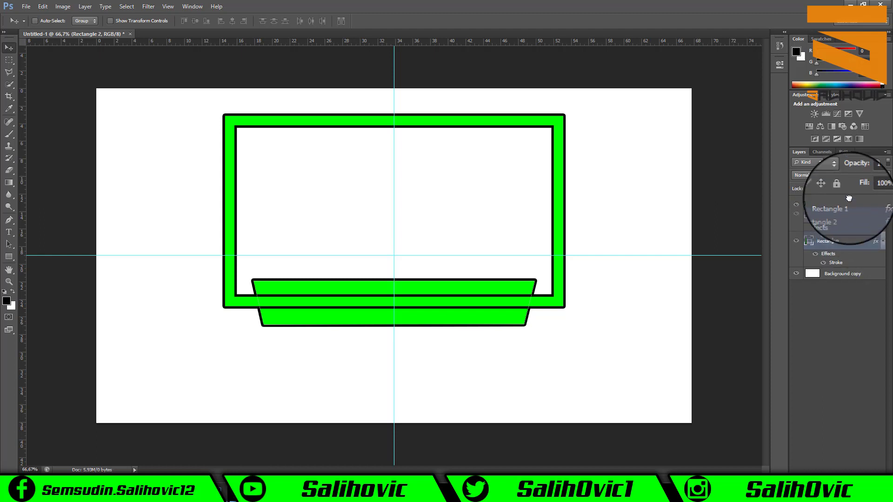
left_click_drag(841, 196, 849, 197)
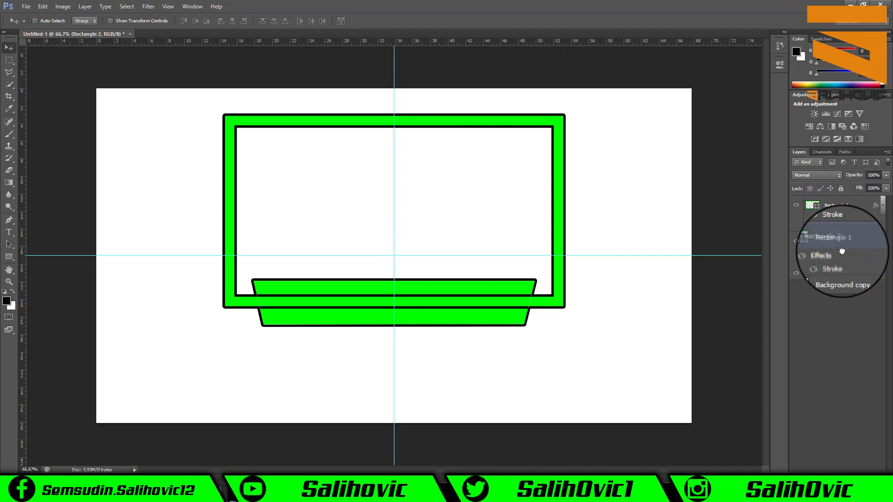
left_click(843, 266)
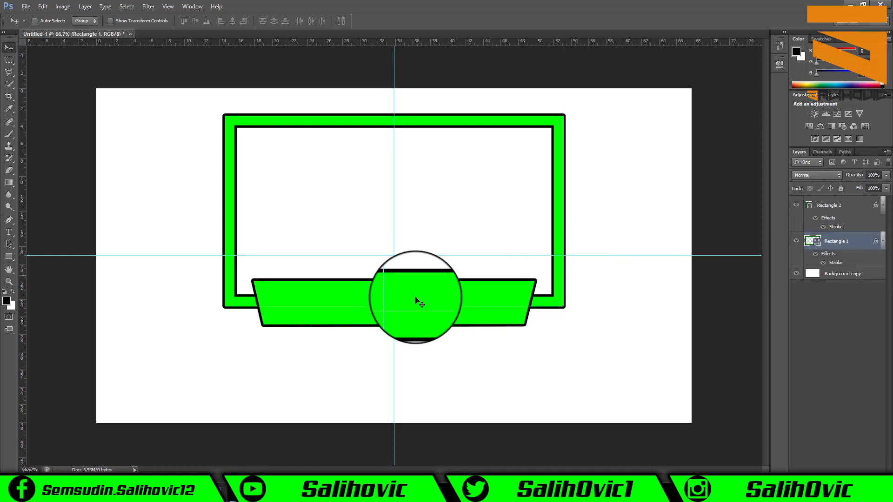
left_click_drag(370, 316, 654, 301)
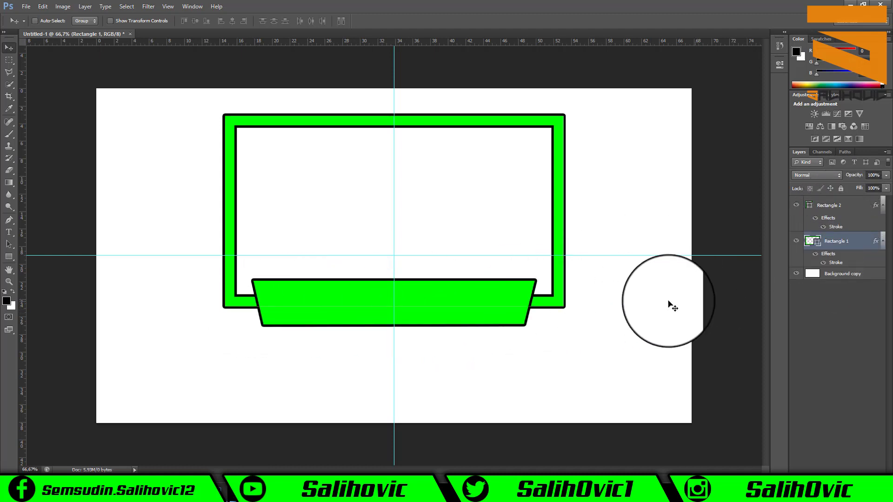
left_click(9, 234)
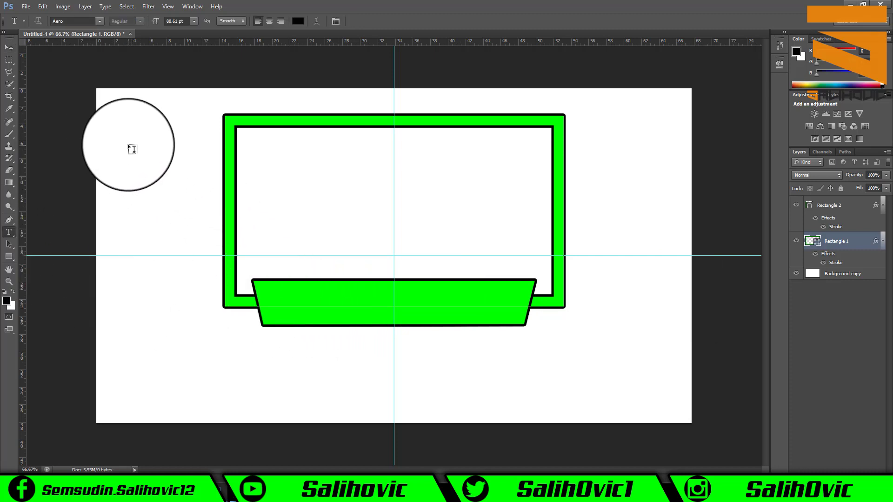
Add the text SALIHOVIC, move its layer to the top and drag it onto the banner
left_click(128, 145)
type("SALIHOVIC")
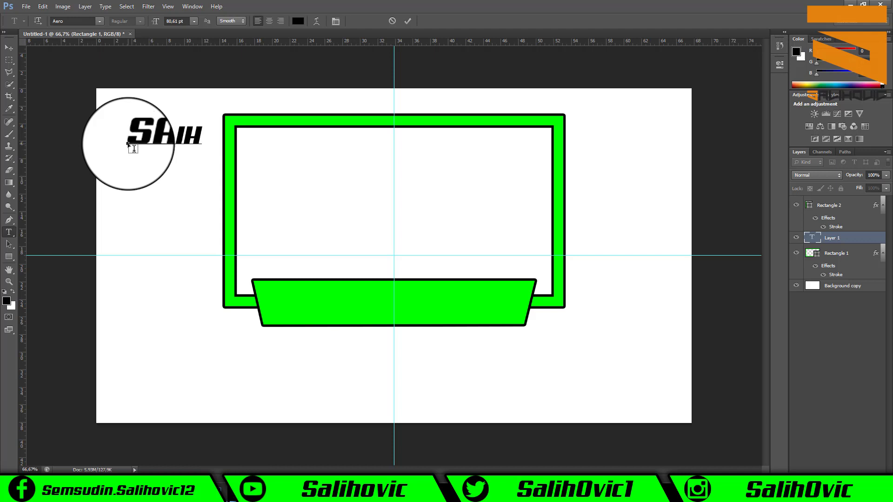
left_click(10, 48)
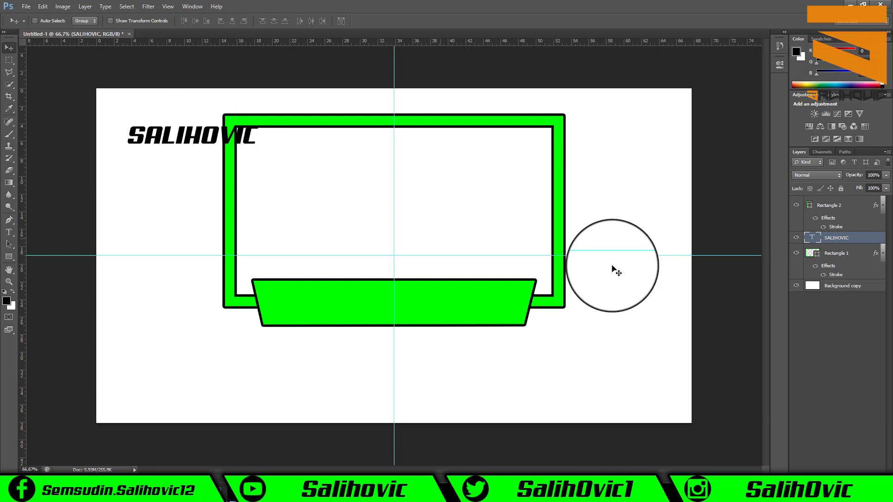
left_click_drag(857, 241, 837, 201)
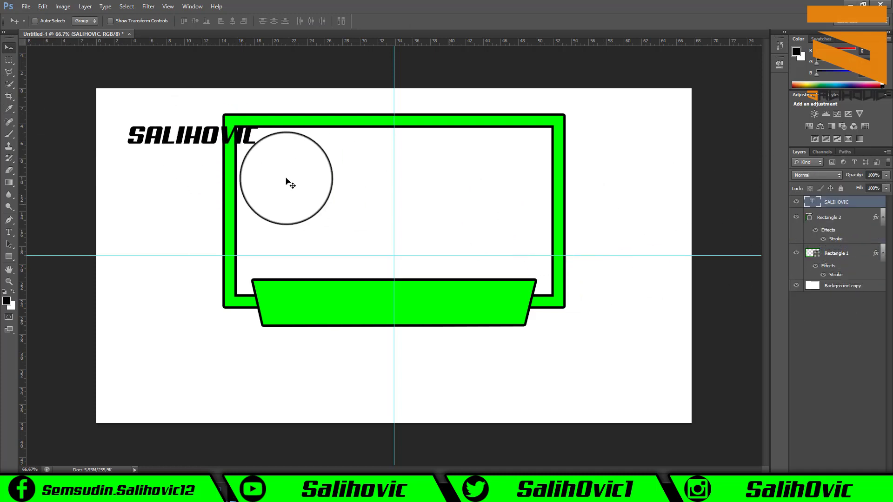
mouse_move(195, 125)
left_mouse_down()
mouse_move(359, 300)
mouse_move(390, 301)
left_mouse_up()
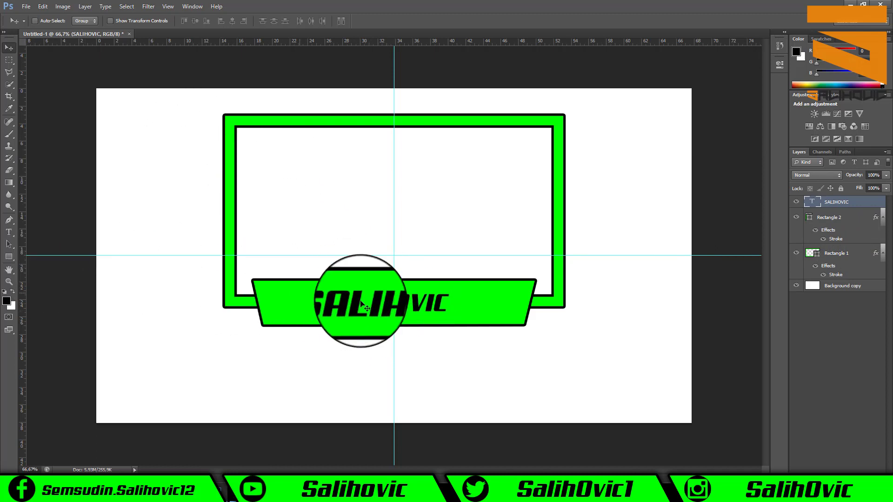
Enlarge the SALIHOVIC text to about 100.61 pt
left_click(9, 232)
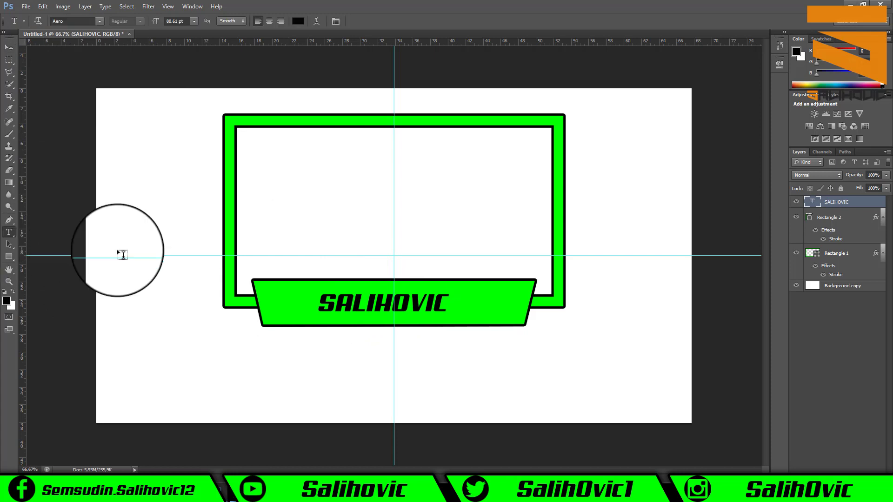
left_click_drag(449, 302, 318, 303)
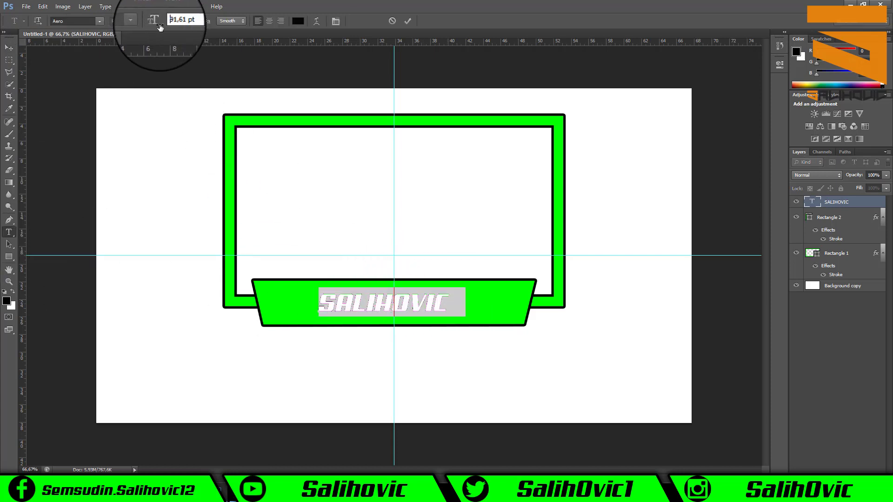
left_click_drag(162, 27, 162, 27)
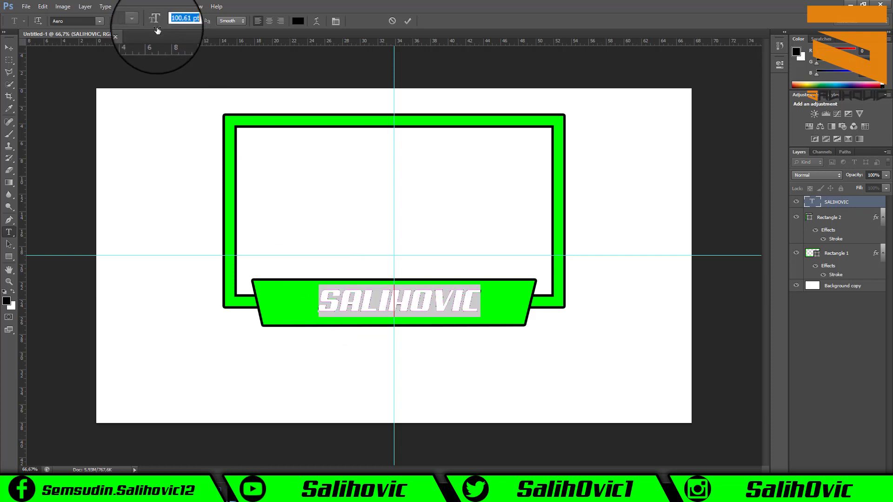
left_click(9, 48)
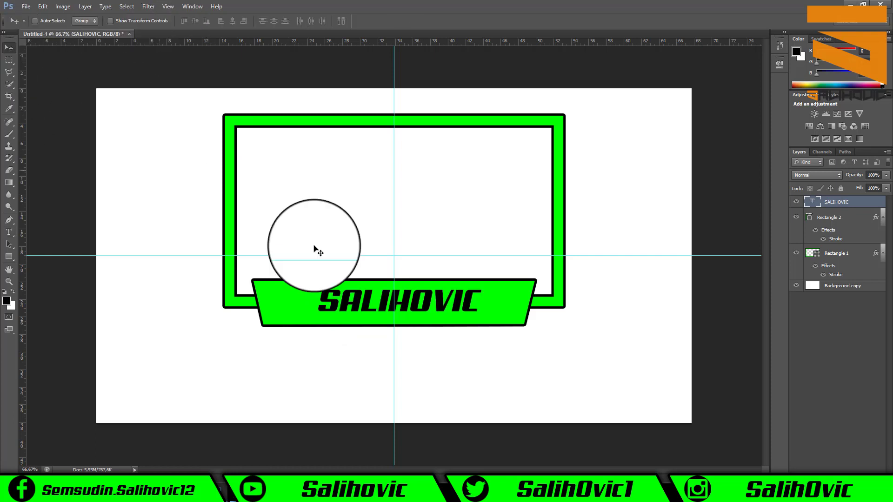
Nudge SALIHOVIC slightly left, then duplicate the Background and hide the copy for transparency
left_click(50, 7)
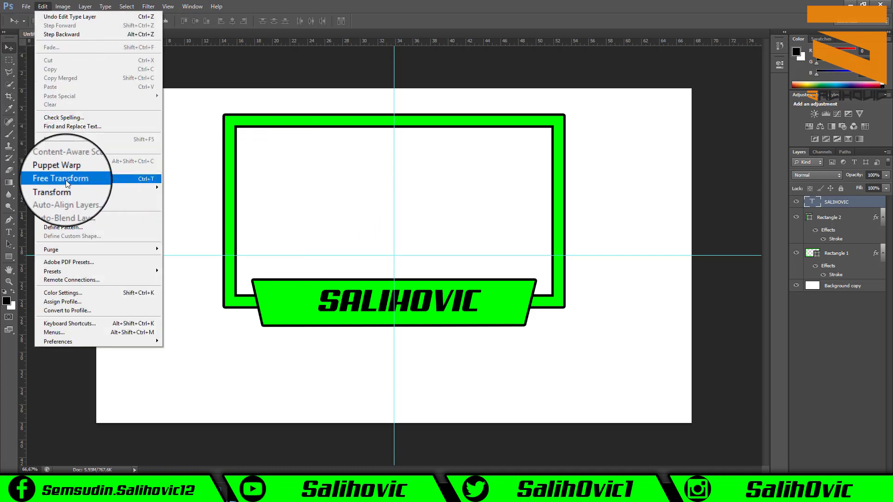
left_click(65, 175)
left_click_drag(427, 309, 422, 307)
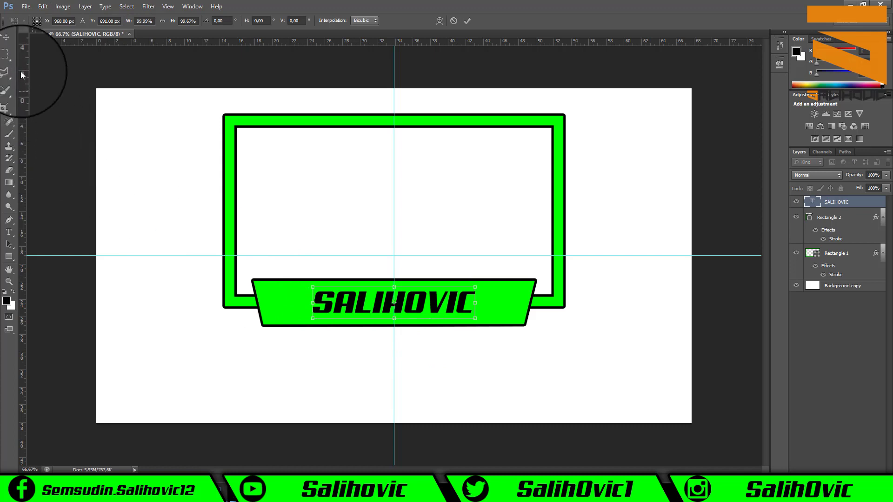
left_click(9, 47)
left_click(427, 187)
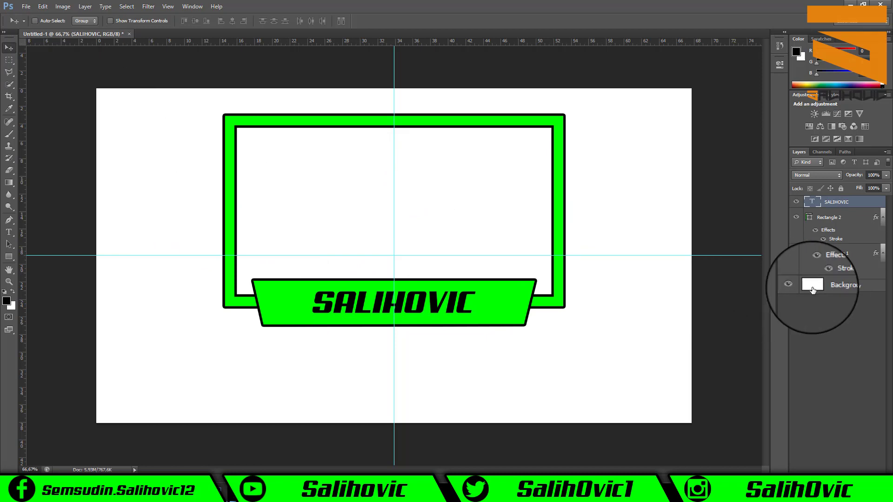
key("ctrl+j")
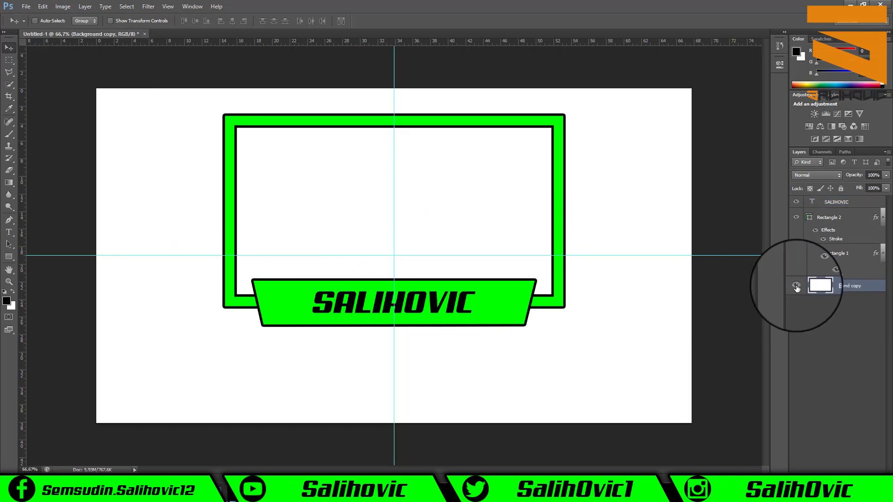
left_click(797, 286)
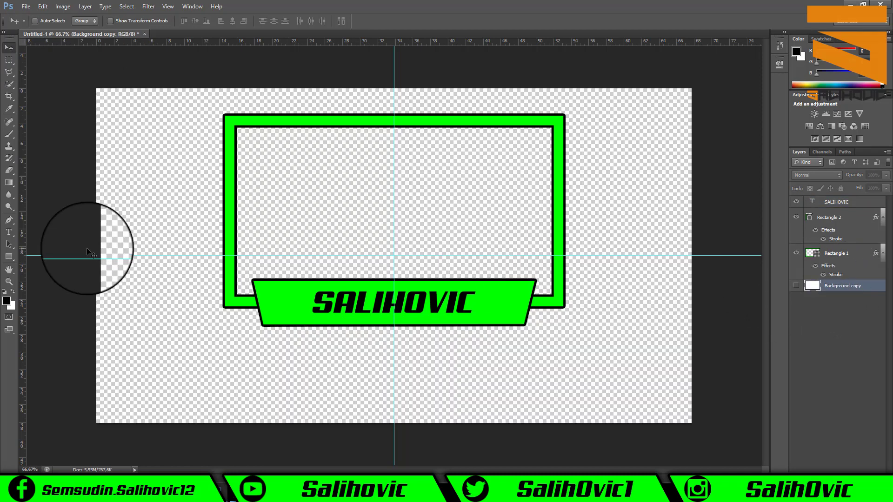
Draw an L-shaped Pen shape around the frame's top-left corner, deleting a stray anchor
left_click(9, 220)
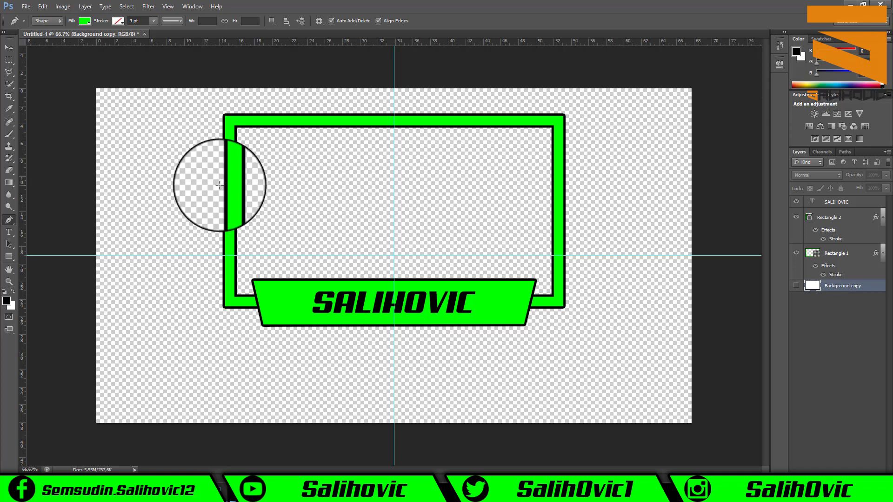
left_click(219, 185)
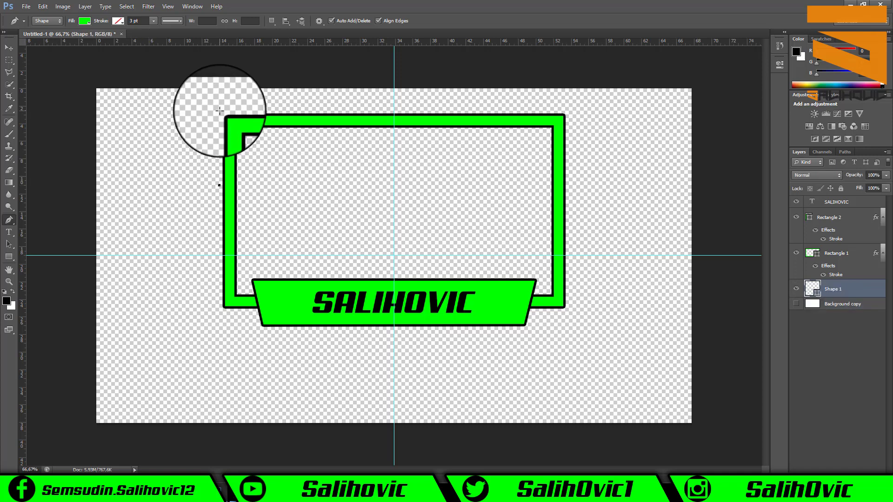
left_click(219, 111)
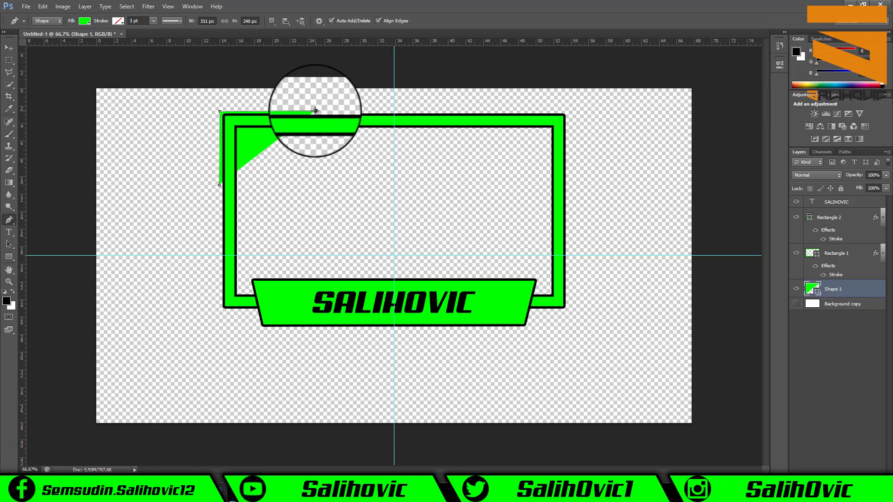
left_click(304, 103)
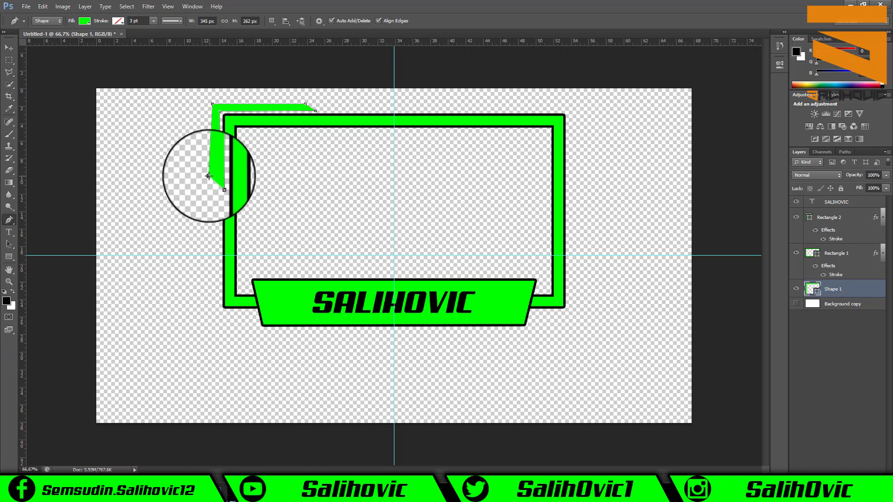
right_click(208, 176)
left_click(227, 177)
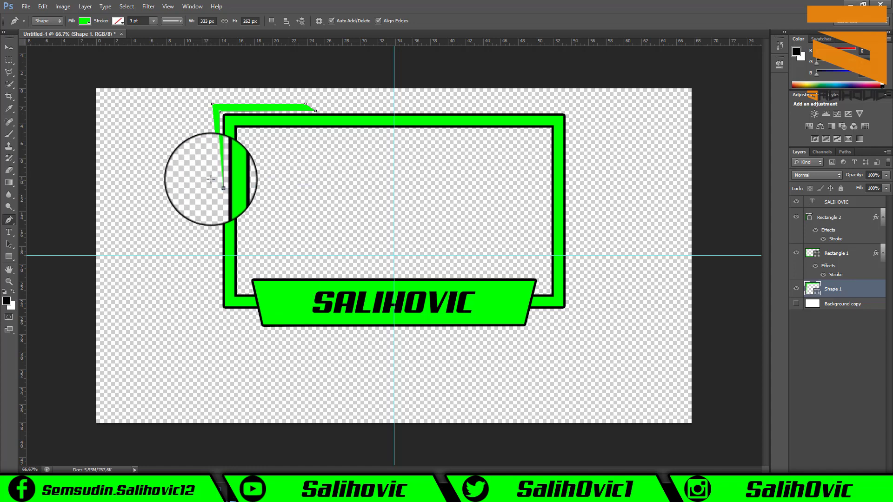
left_click(211, 178)
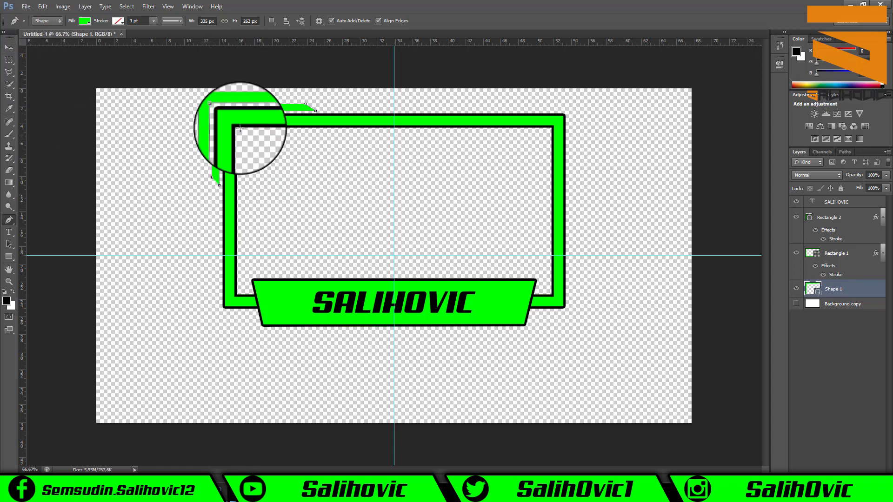
Fill Shape 1 with black and deselect its path
left_click(84, 24)
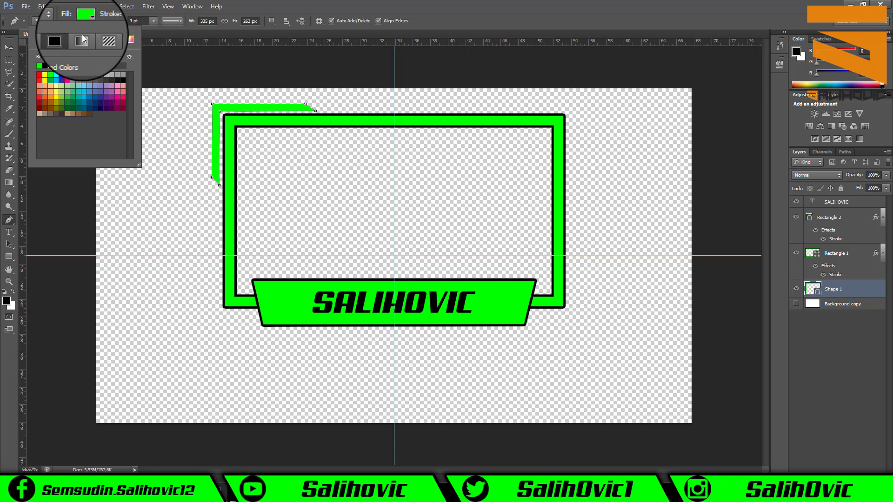
left_click(39, 65)
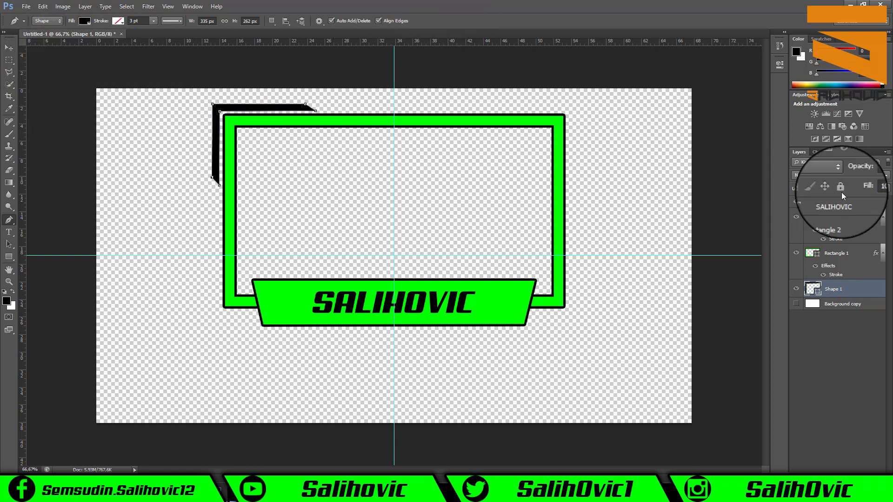
left_click(845, 153)
left_click(849, 211)
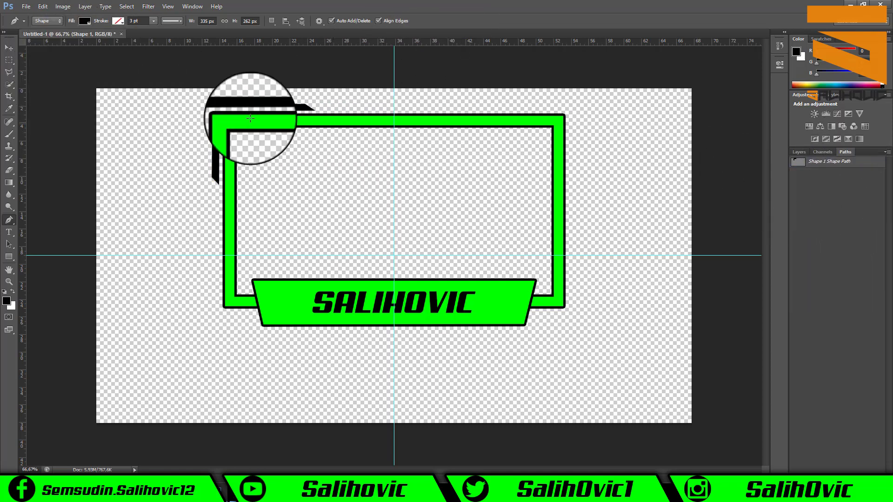
left_click(8, 49)
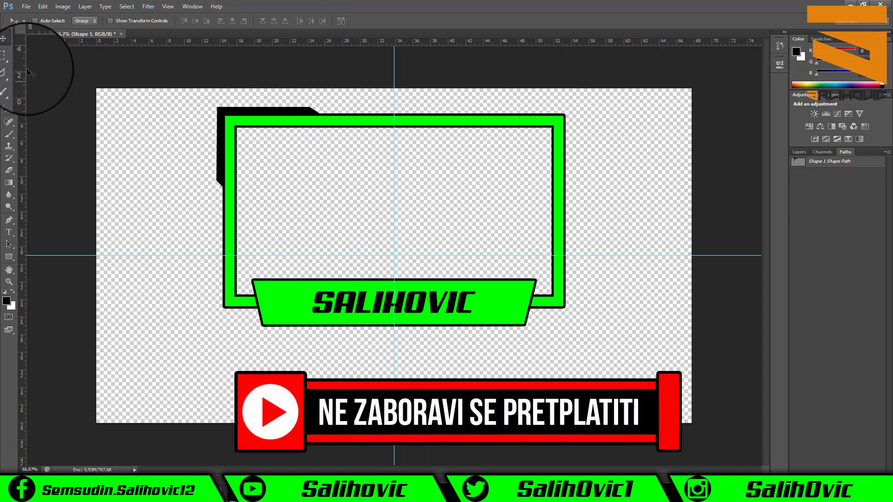
Duplicate Shape 1 as Shape 1 copy and move it toward the frame's top-right corner
left_click(799, 152)
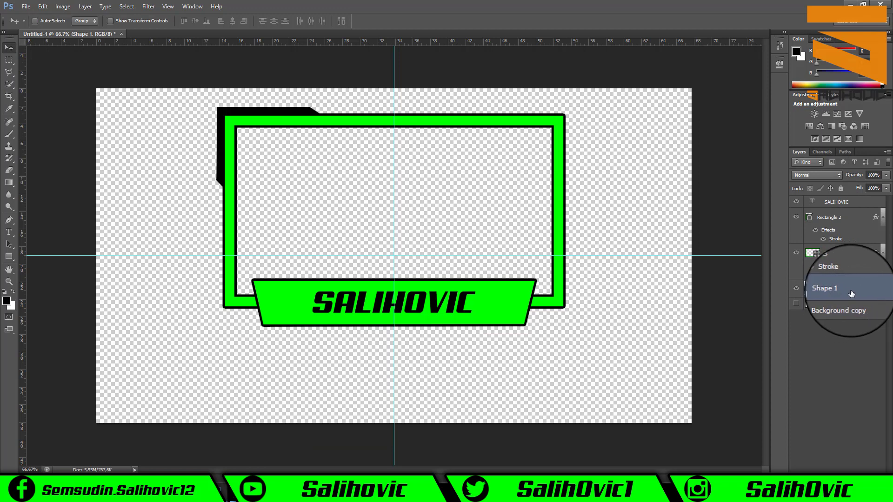
right_click(869, 294)
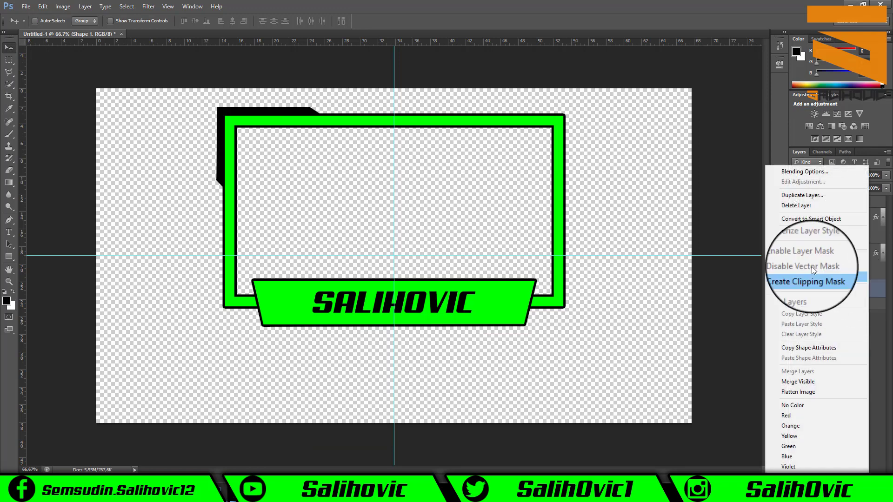
left_click(810, 197)
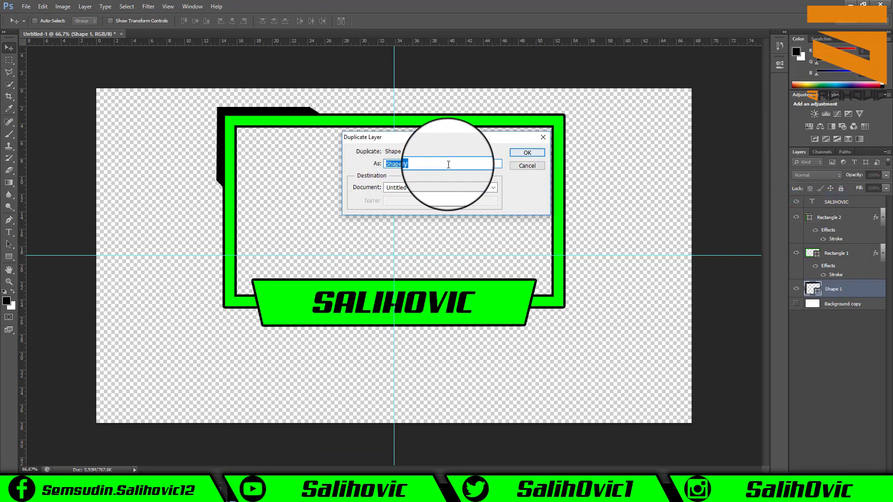
left_click(528, 153)
mouse_move(261, 124)
left_mouse_down()
mouse_move(500, 113)
mouse_move(500, 105)
left_mouse_up()
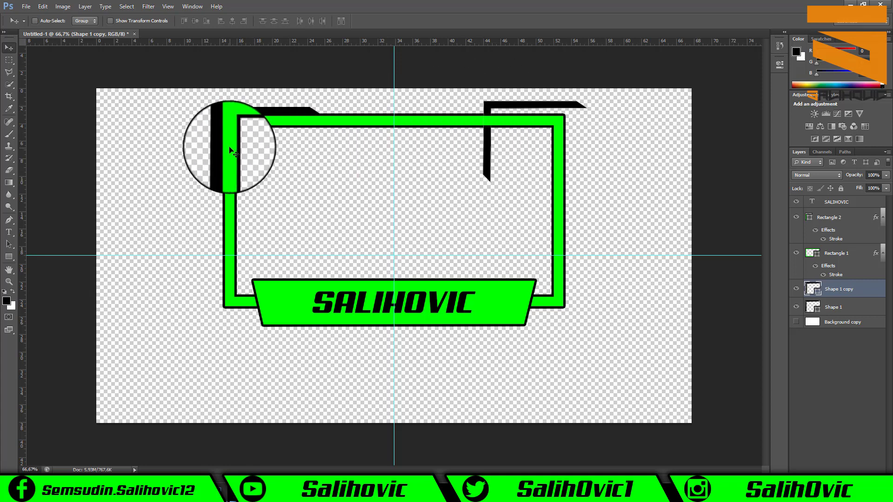
Flip Shape 1 copy horizontally and align it behind the frame's top-right corner
left_click(43, 7)
mouse_move(63, 188)
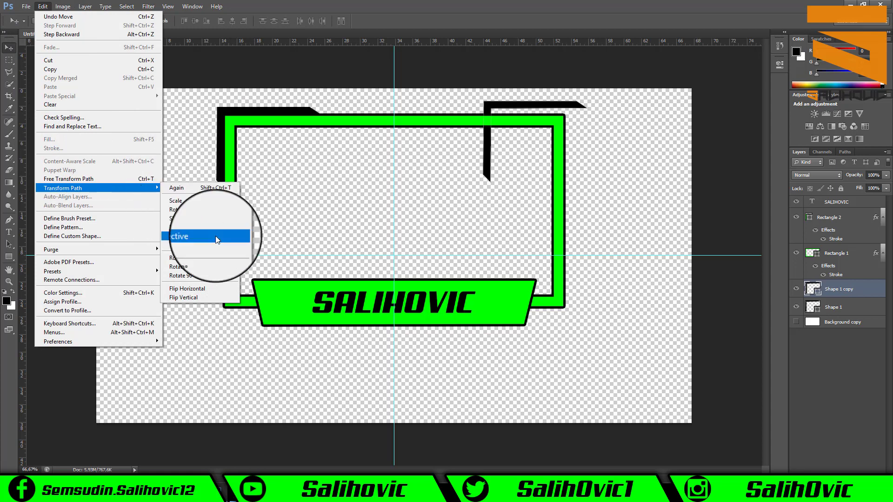
left_click(188, 290)
left_click_drag(567, 130, 568, 113)
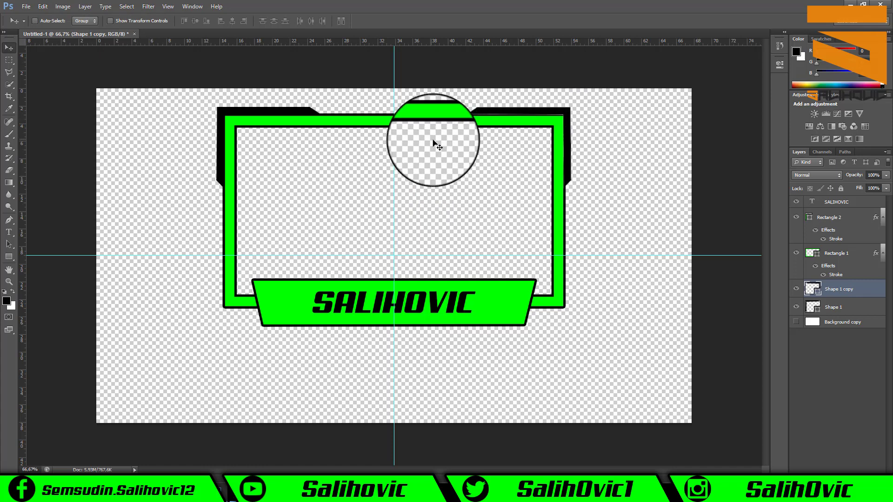
left_click(844, 154)
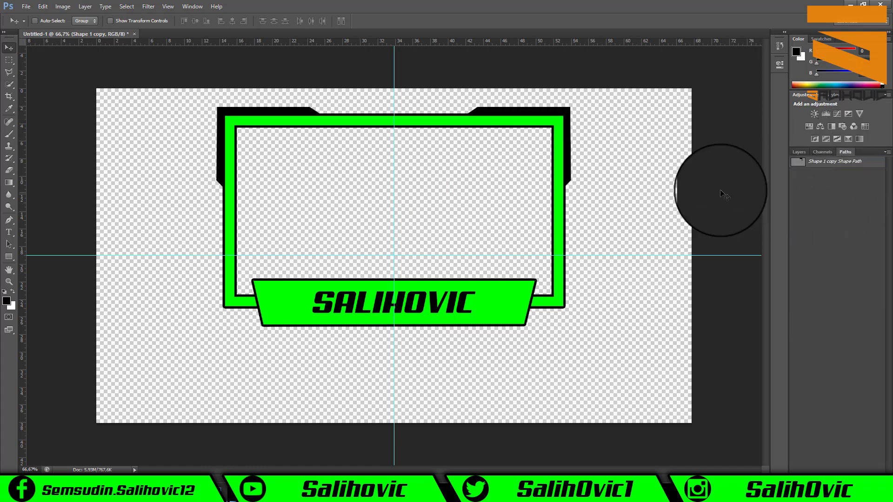
left_click(822, 152)
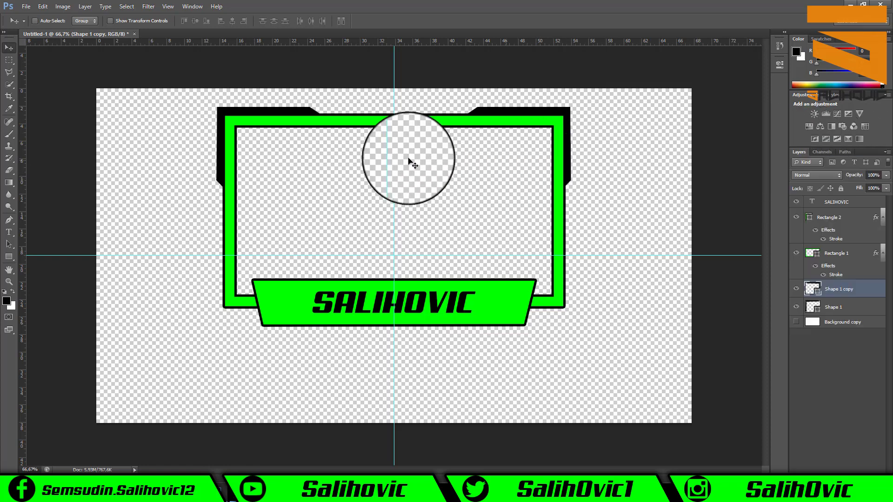
mouse_move(409, 163)
left_mouse_down()
mouse_move(325, 166)
mouse_move(291, 213)
mouse_move(285, 191)
mouse_move(271, 183)
mouse_move(282, 173)
mouse_move(183, 113)
mouse_move(339, 188)
mouse_move(195, 144)
mouse_move(295, 147)
mouse_move(274, 133)
left_mouse_up()
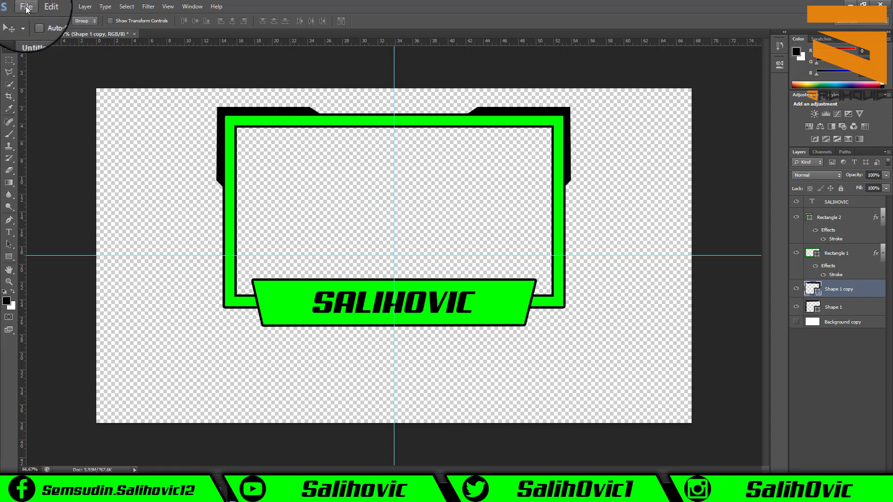
Save a PNG copy named MOJ OKVIR ZA FACECAM.png in the ZA YOUTUBE KANAL SALIHOVIC folder
left_click(26, 6)
left_click(48, 114)
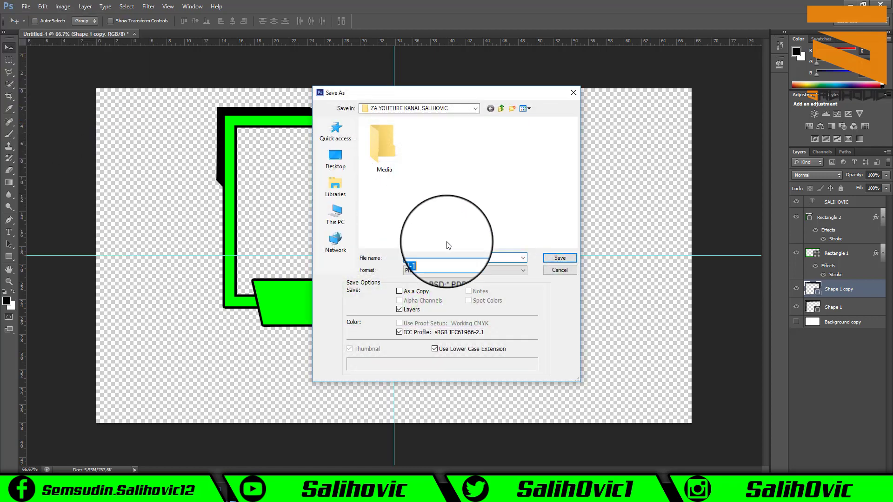
left_click(442, 258)
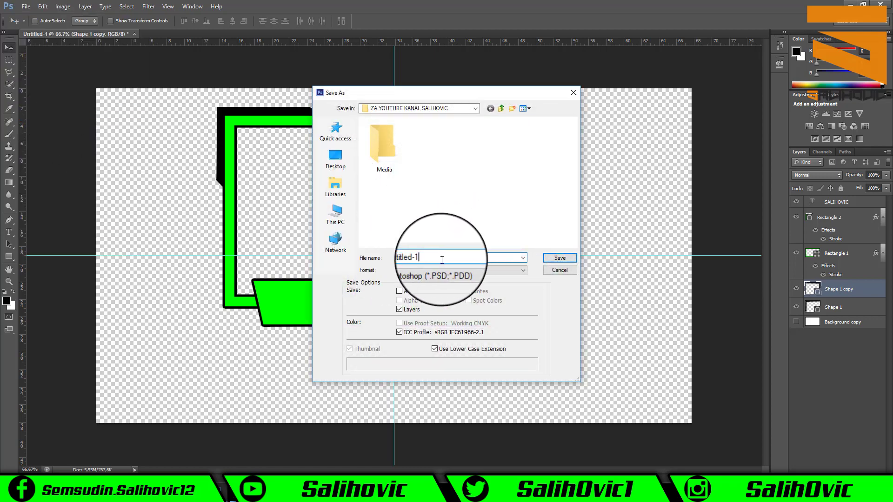
left_click_drag(442, 259, 404, 261)
type("MOJ OKVIR ZA FACECAM")
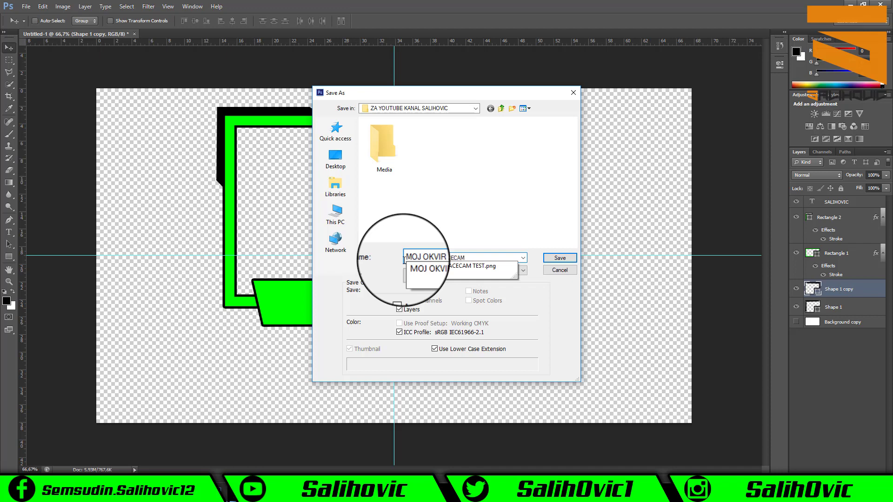
left_click(517, 270)
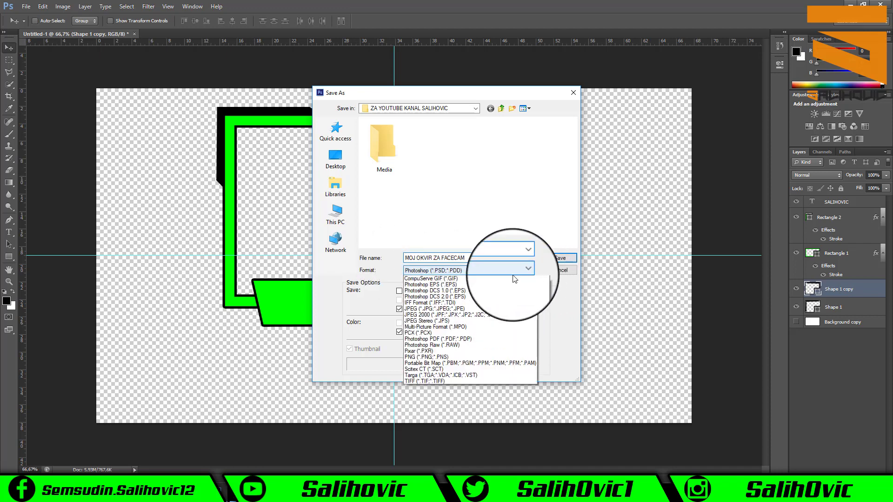
left_click(413, 376)
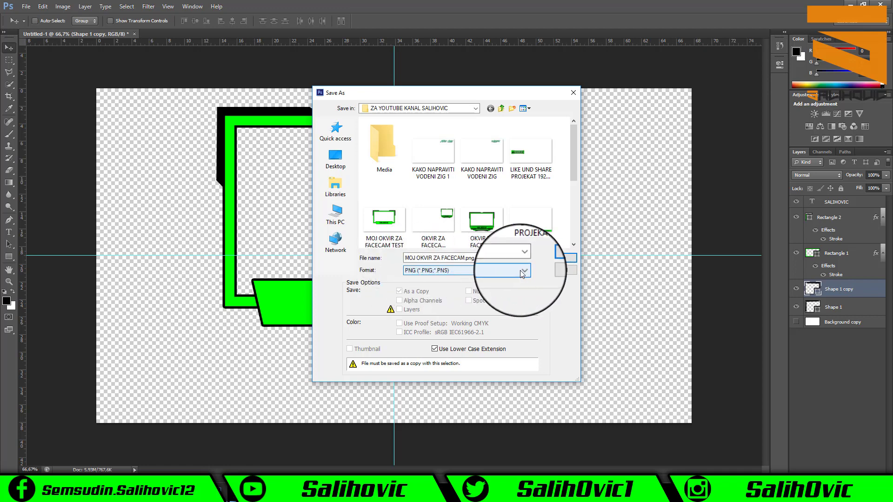
left_click(565, 274)
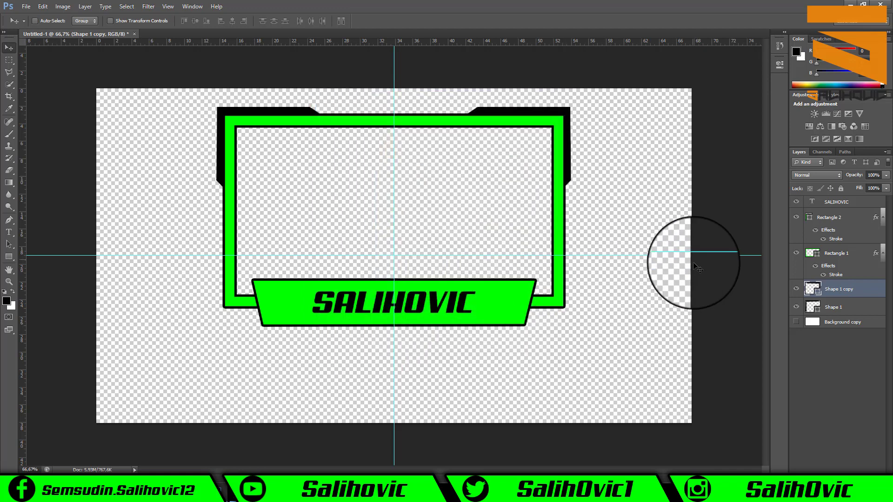
Close the frame without saving and create a new 1920×1080 document with a transparent background
left_click(133, 34)
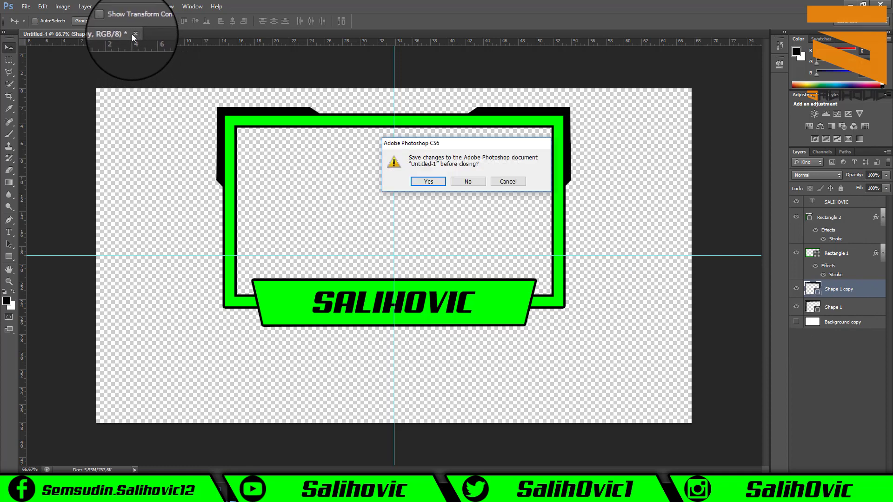
left_click(481, 186)
left_click(26, 6)
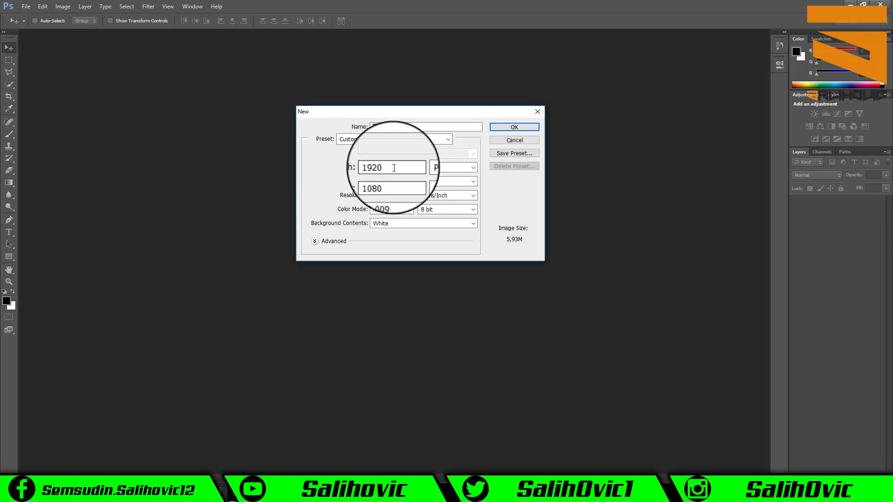
double_click(365, 182)
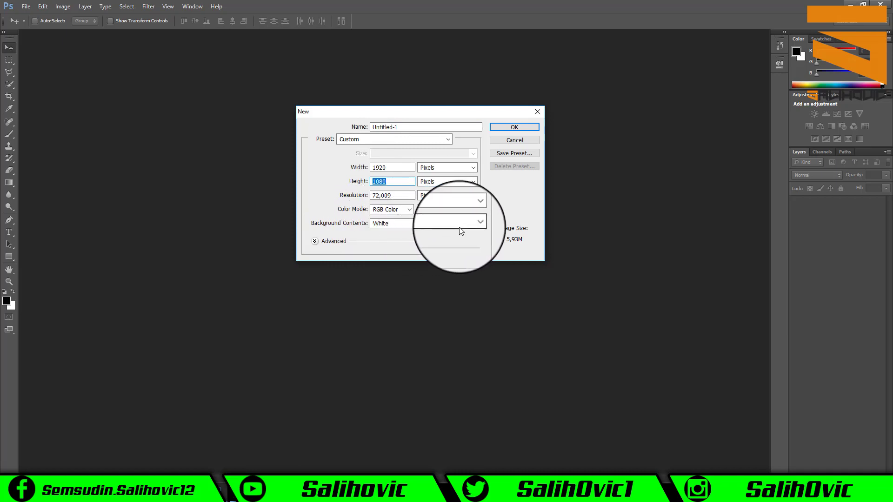
left_click(472, 224)
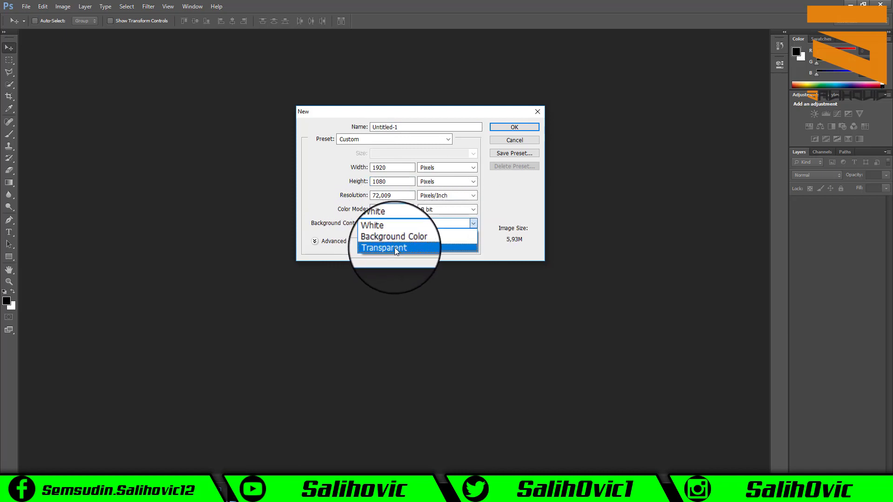
left_click(395, 248)
left_click(515, 130)
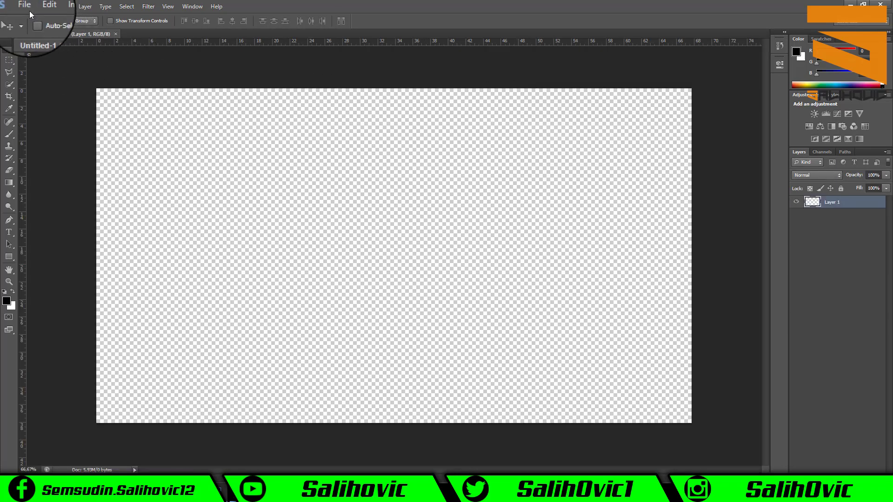
Open MOJ OKVIR ZA FACECAM TEST.png from Documents > ZA YOUTUBE KANAL SALIHOVIC
left_click(26, 6)
left_click(30, 26)
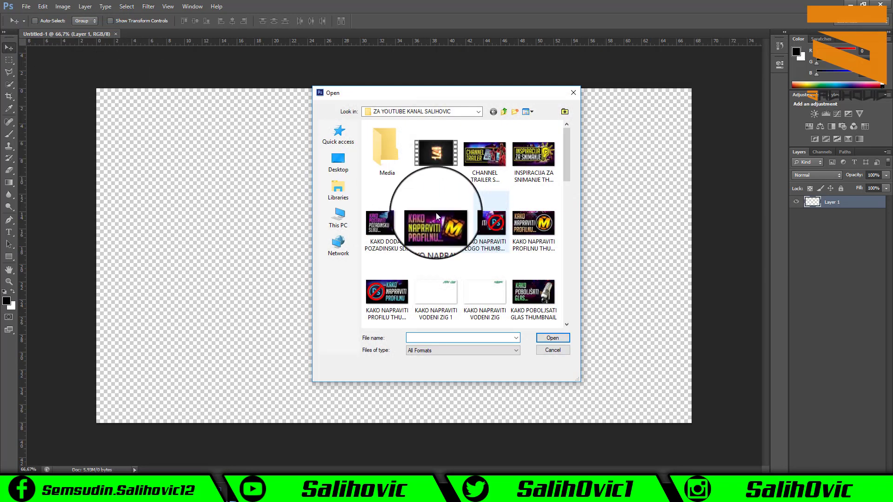
left_click(344, 191)
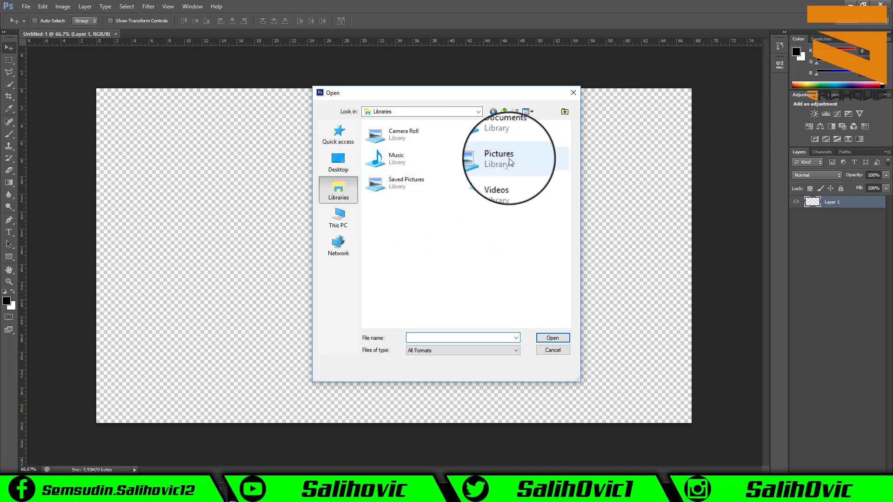
double_click(511, 141)
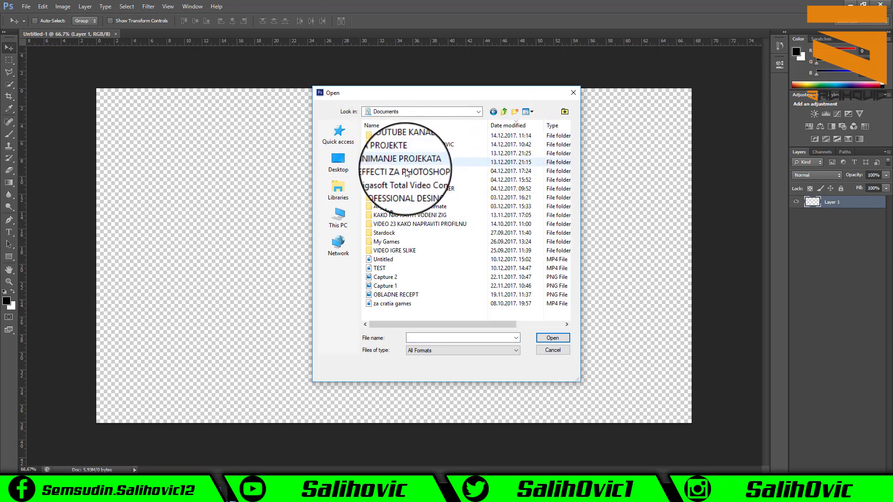
double_click(414, 148)
scroll(441, 214, "down", 3)
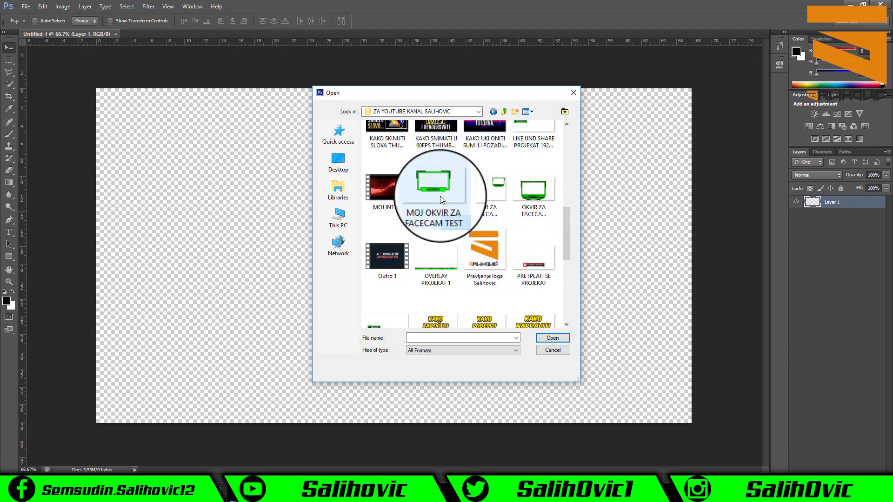
left_click(440, 196)
left_click(565, 338)
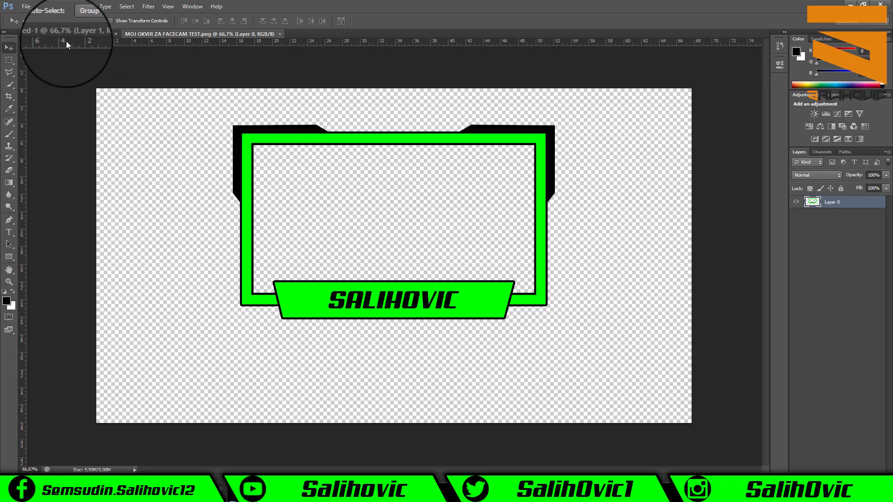
Free Transform the frame down to about 56% and move it into the top-right corner
left_click(42, 7)
left_click(69, 179)
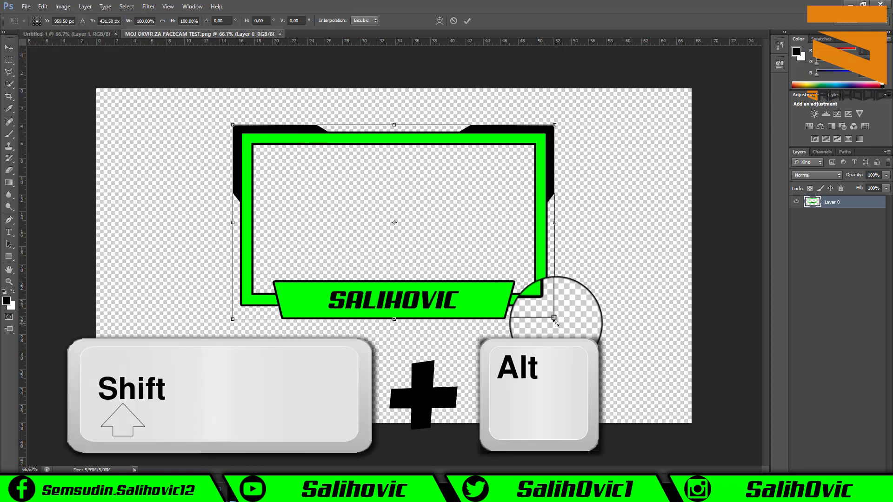
left_click_drag(554, 319, 483, 283)
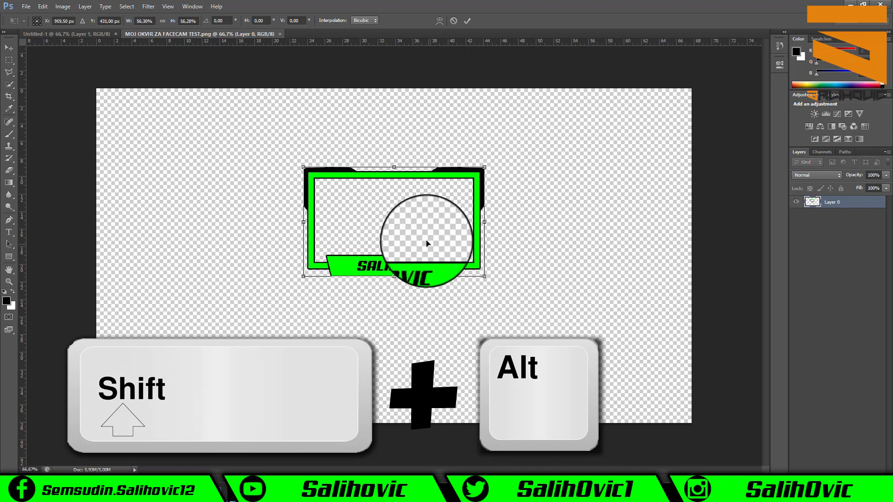
mouse_move(480, 239)
left_mouse_down()
mouse_move(534, 259)
mouse_move(611, 262)
left_mouse_up()
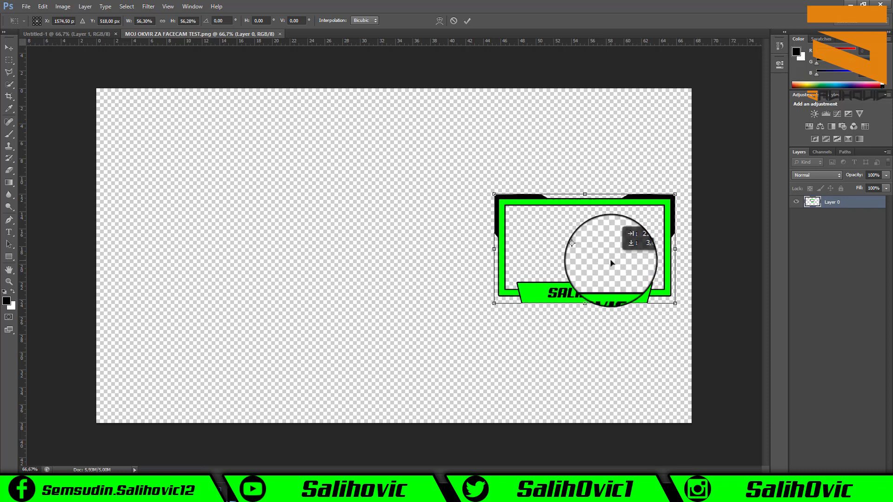
left_click_drag(610, 260, 610, 262)
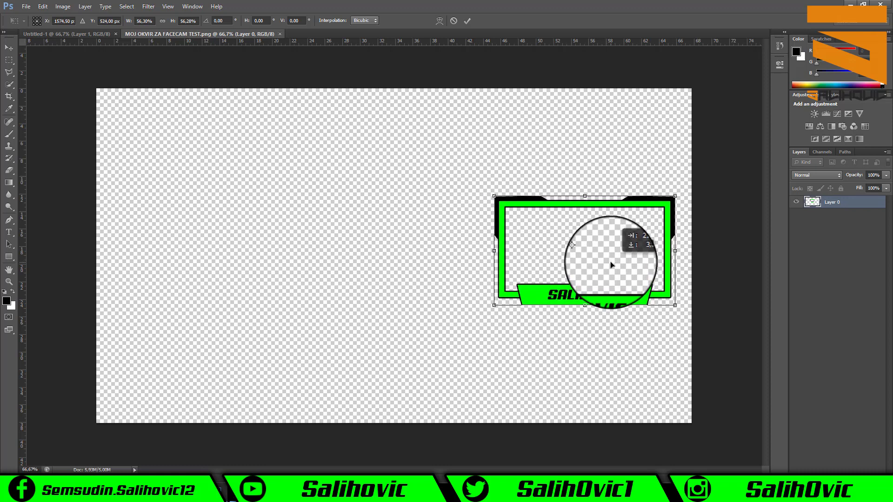
left_click(9, 48)
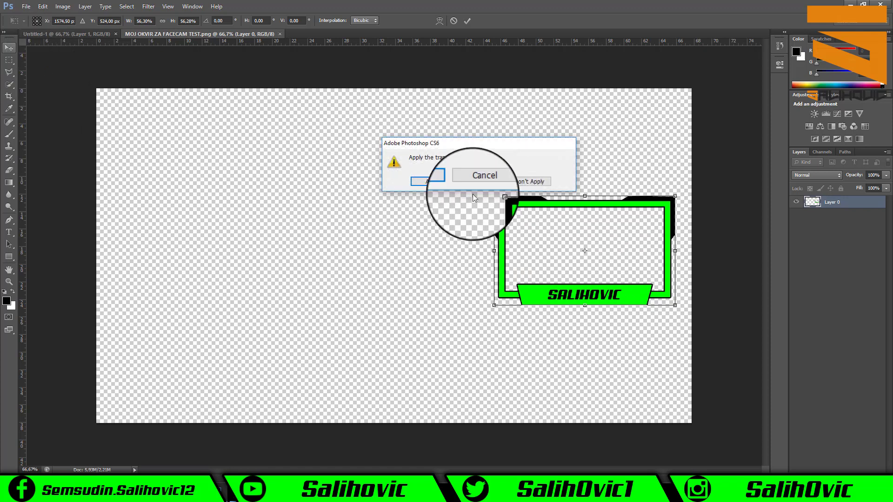
left_click(440, 179)
mouse_move(610, 231)
left_mouse_down()
mouse_move(610, 154)
mouse_move(196, 120)
left_mouse_up()
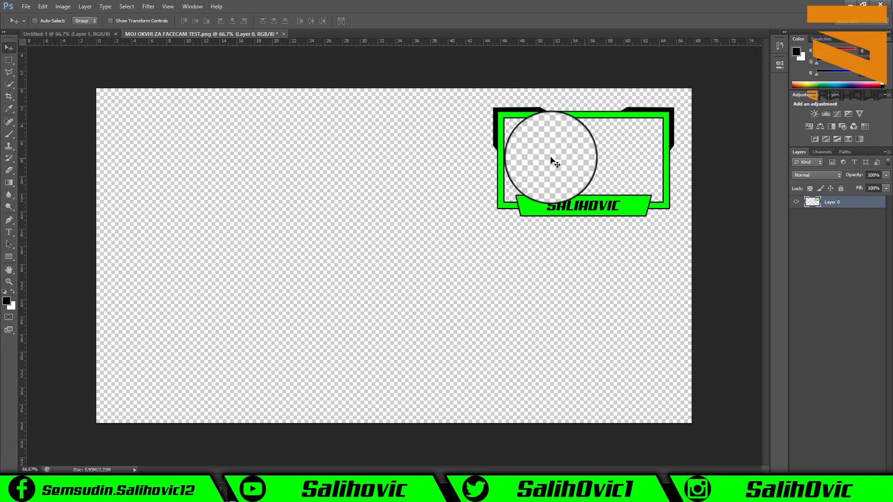
Save the frame as a PNG copy with GORNJI DESNI UGAO added to its name
left_click(26, 6)
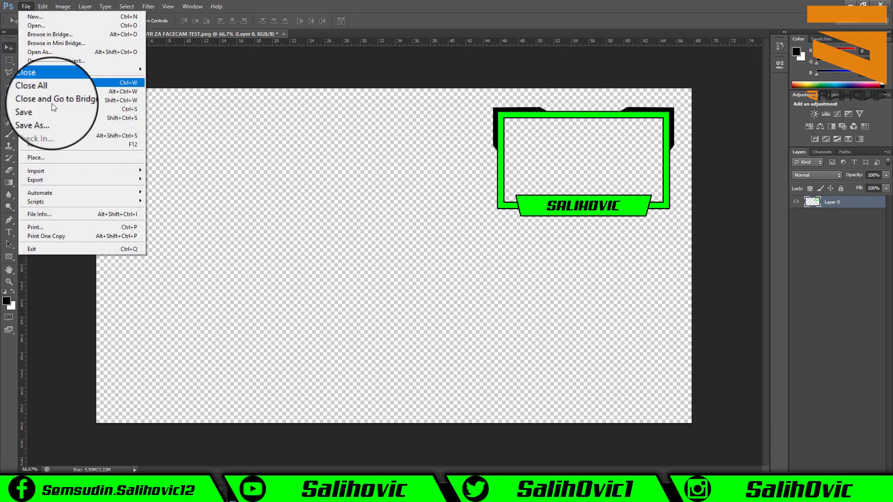
left_click(53, 119)
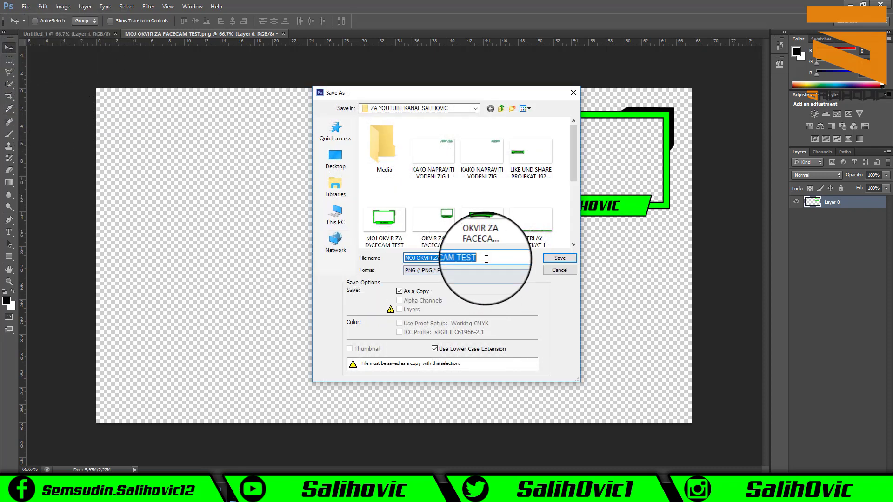
left_click(460, 259)
left_click(466, 259)
type("GORNJI DESNI UGAO")
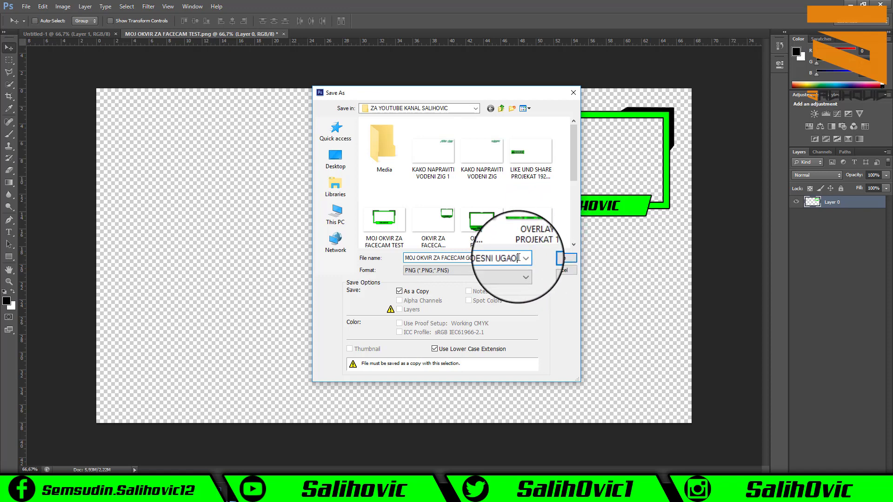
left_click(446, 270)
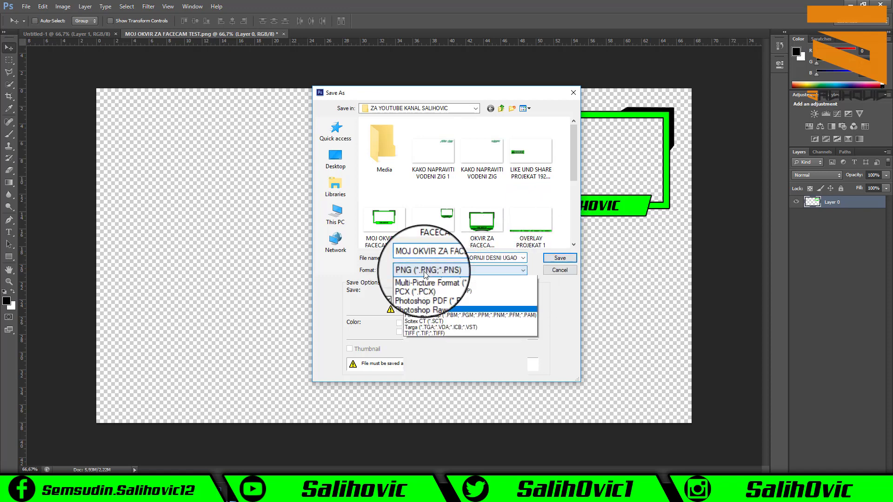
left_click(420, 375)
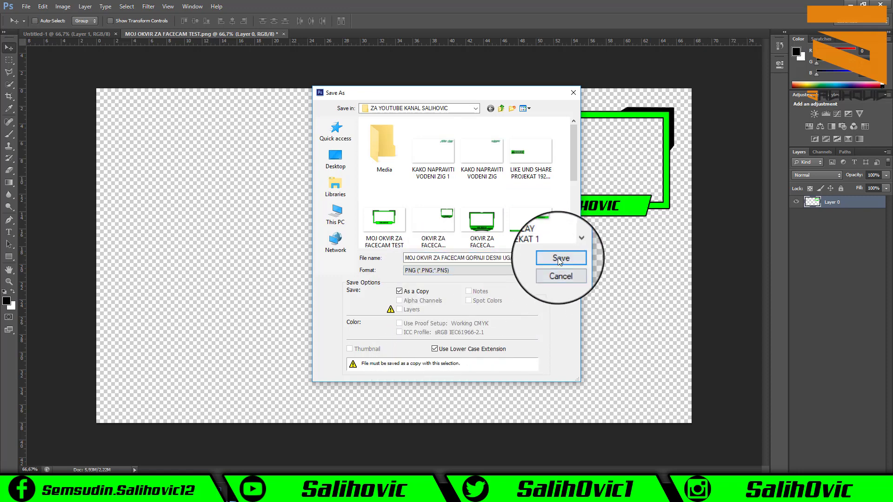
left_click(563, 270)
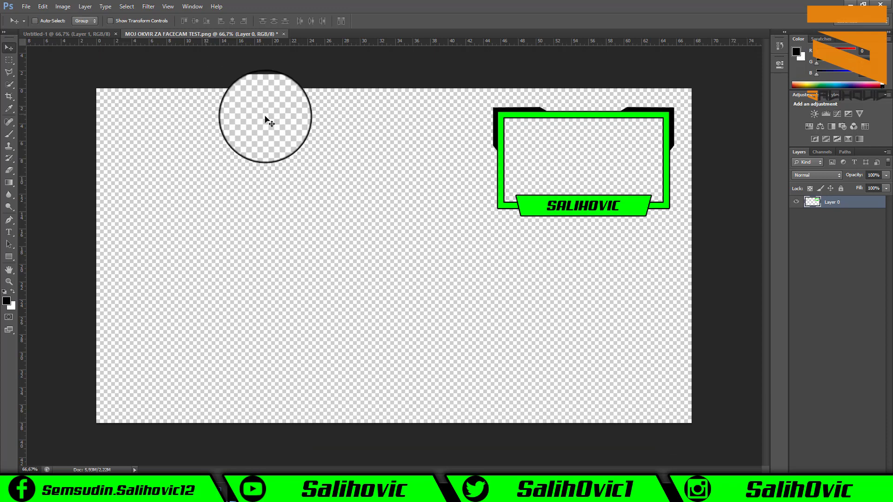
Minimize Photoshop to reveal the Windows desktop
left_click(849, 5)
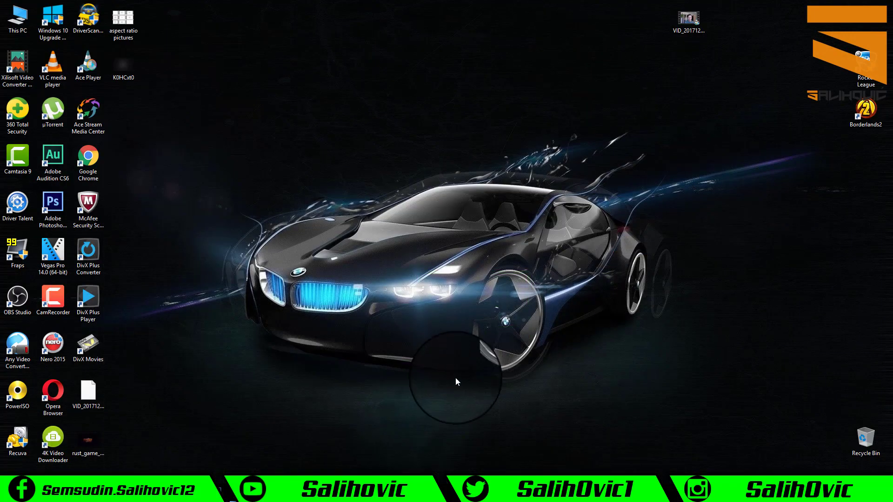